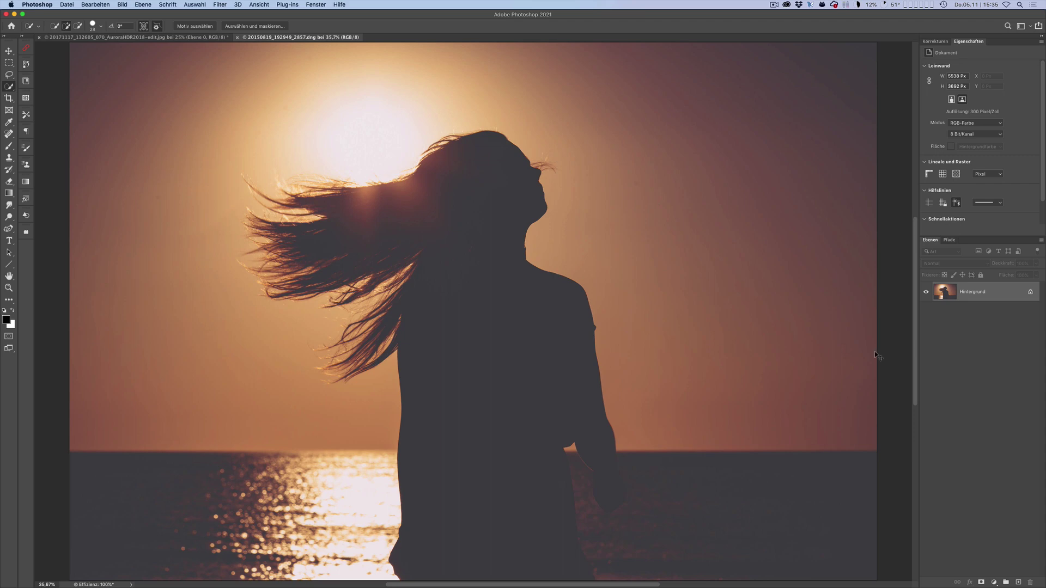
- Create a 2000×2000 px document holding a pure red Solid Color fill layer
key("super+n")
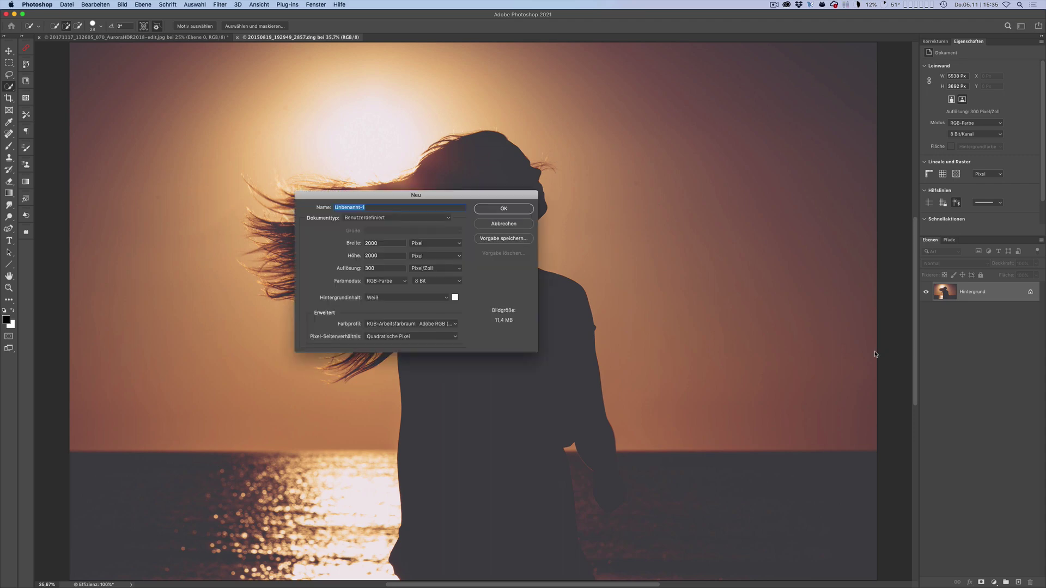
key("Return")
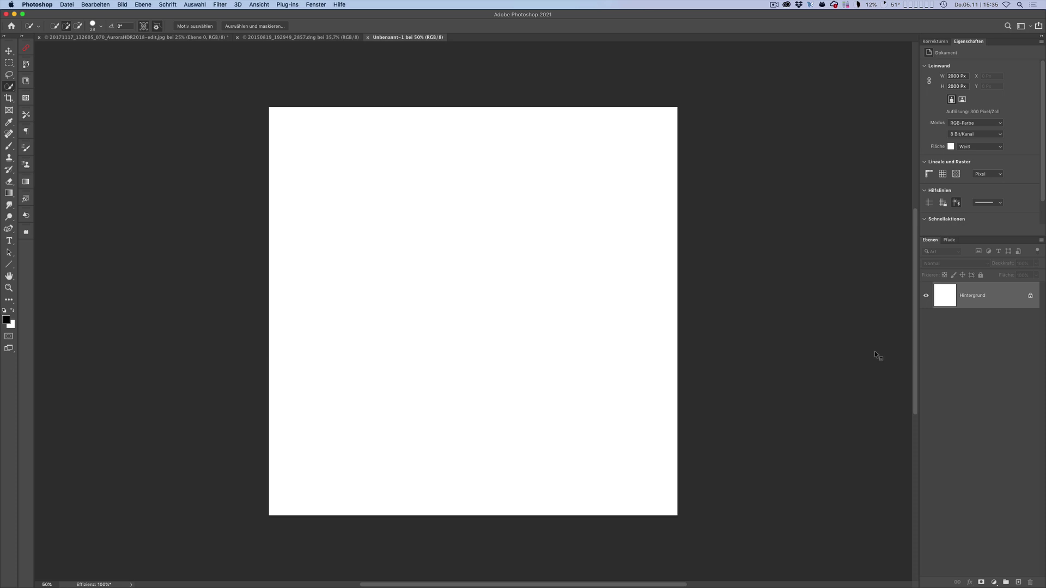
key("super+shift+n")
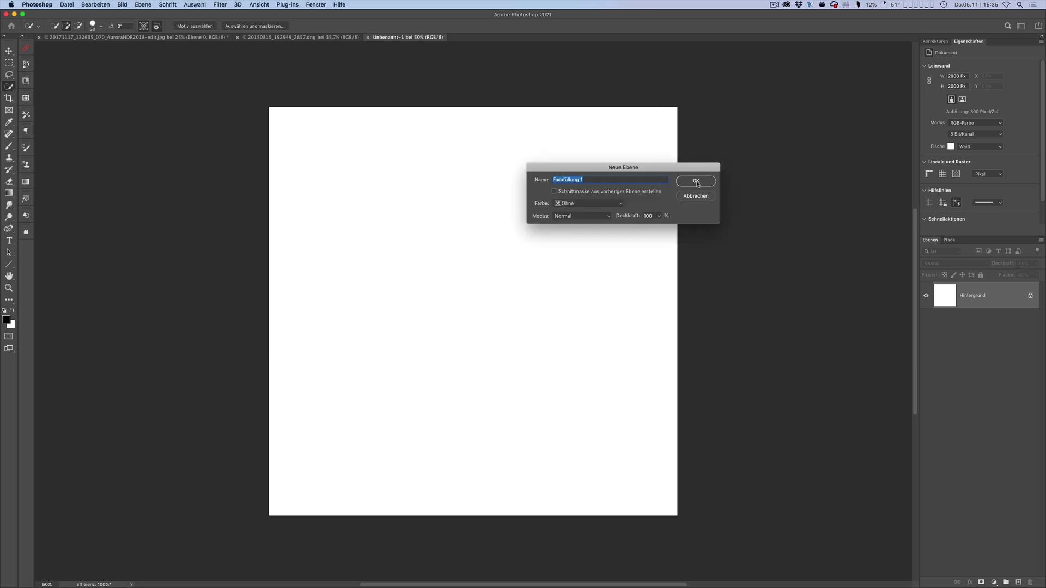
left_click(697, 184)
left_click(911, 222)
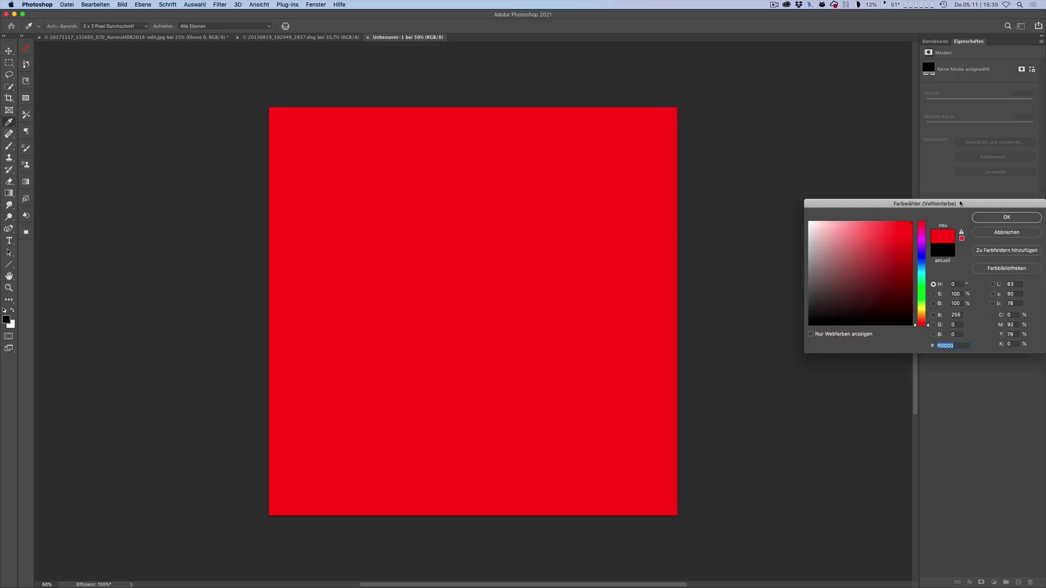
left_click(993, 217)
- Paint a white 1 on the red fill layer's mask with the brush
left_click(972, 300)
key("w")
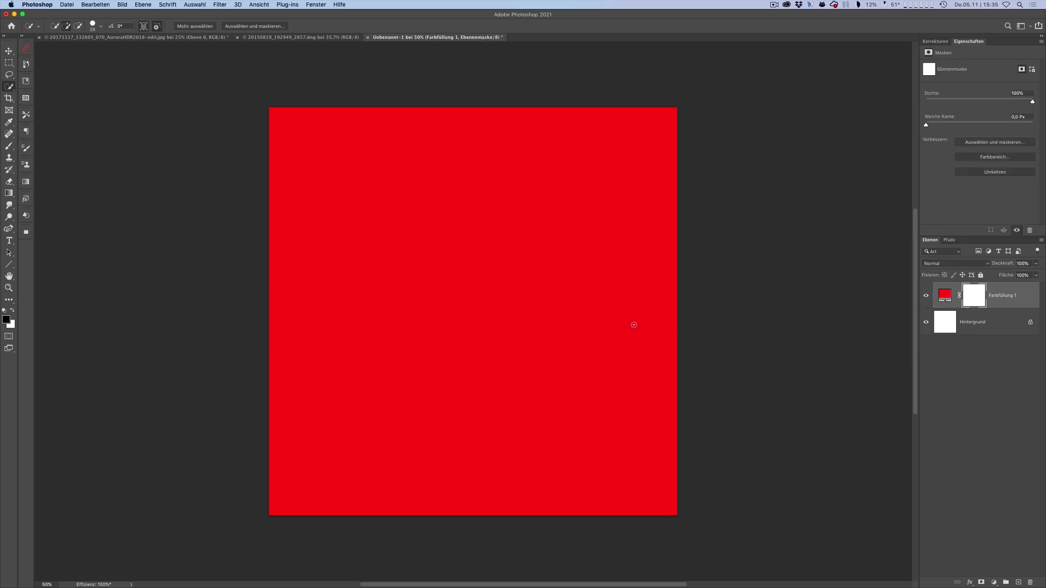
key("b")
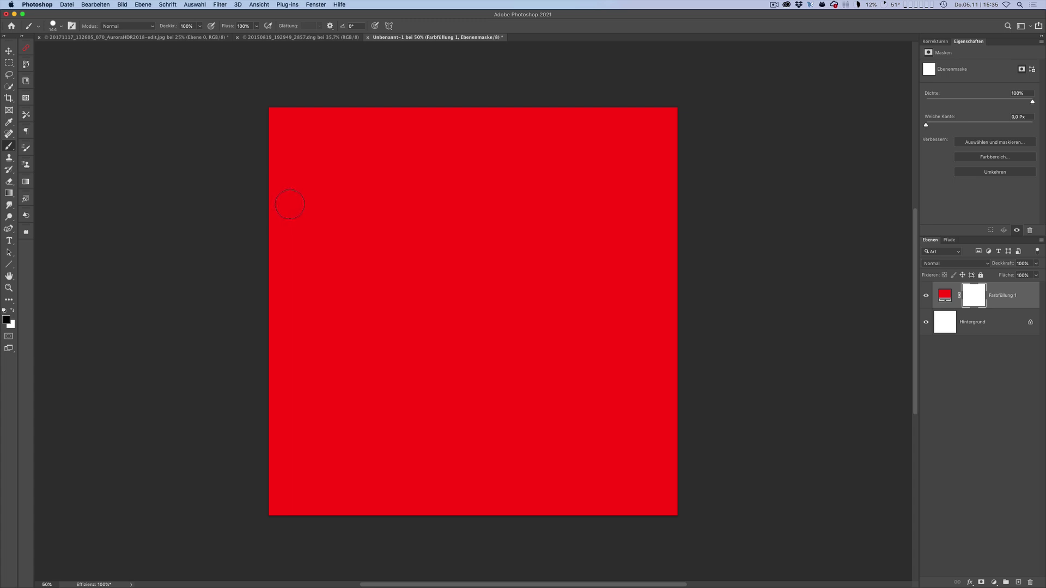
left_click_drag(289, 204, 346, 296)
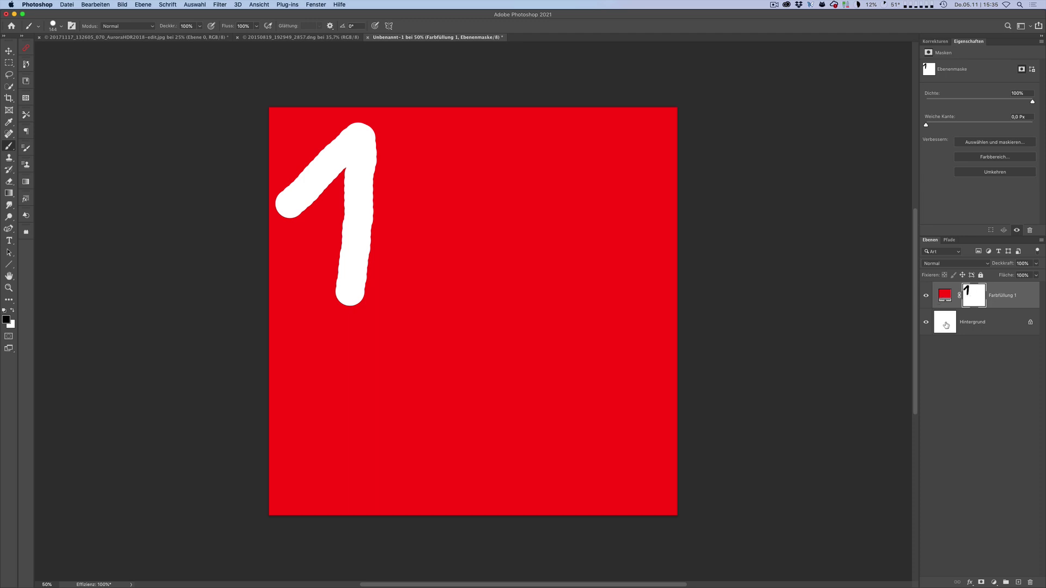
- Nest the fill layer in Gruppe 1 and Gruppe 2, painting a white 2 and 3 on their masks
left_click(944, 297)
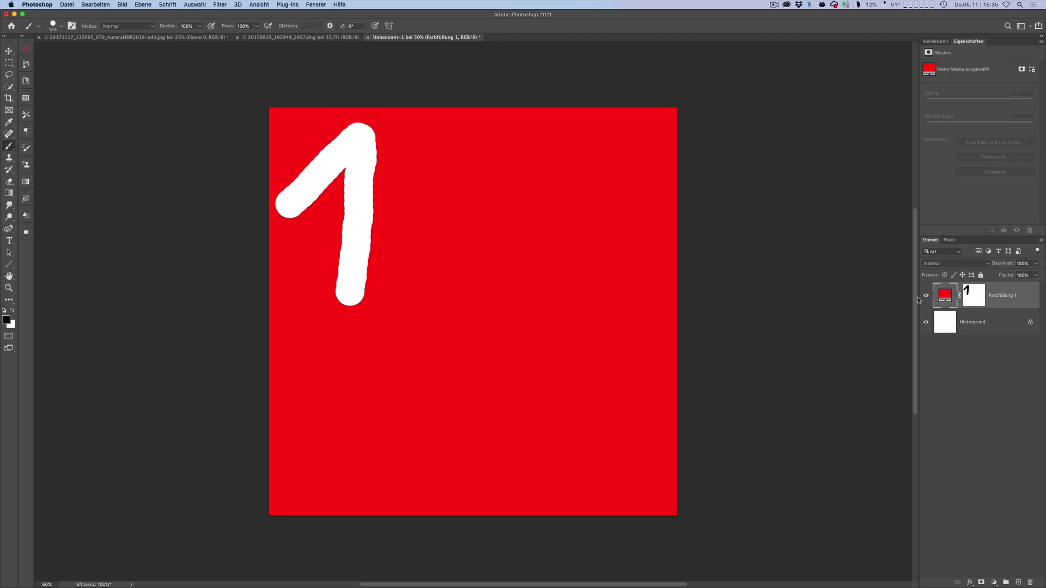
key("super+g")
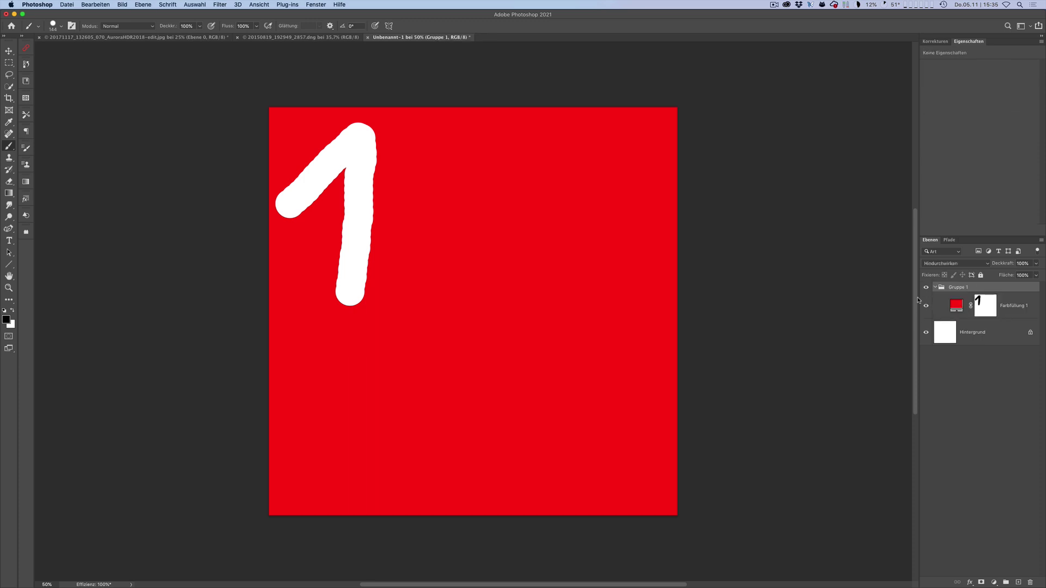
key("super+shift+m")
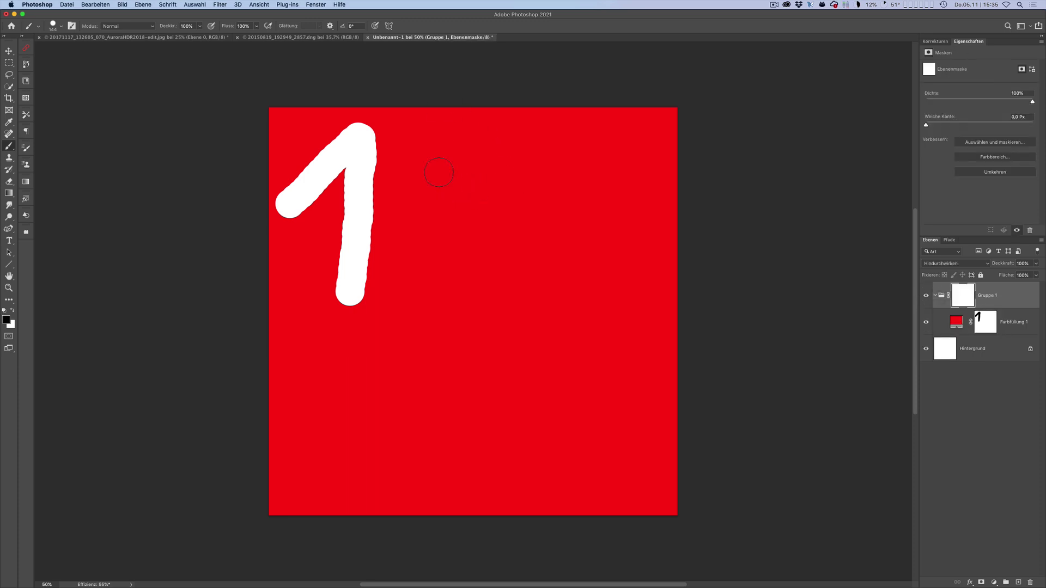
mouse_move(412, 142)
left_mouse_down()
mouse_move(427, 145)
mouse_move(448, 240)
mouse_move(397, 297)
mouse_move(481, 294)
left_mouse_up()
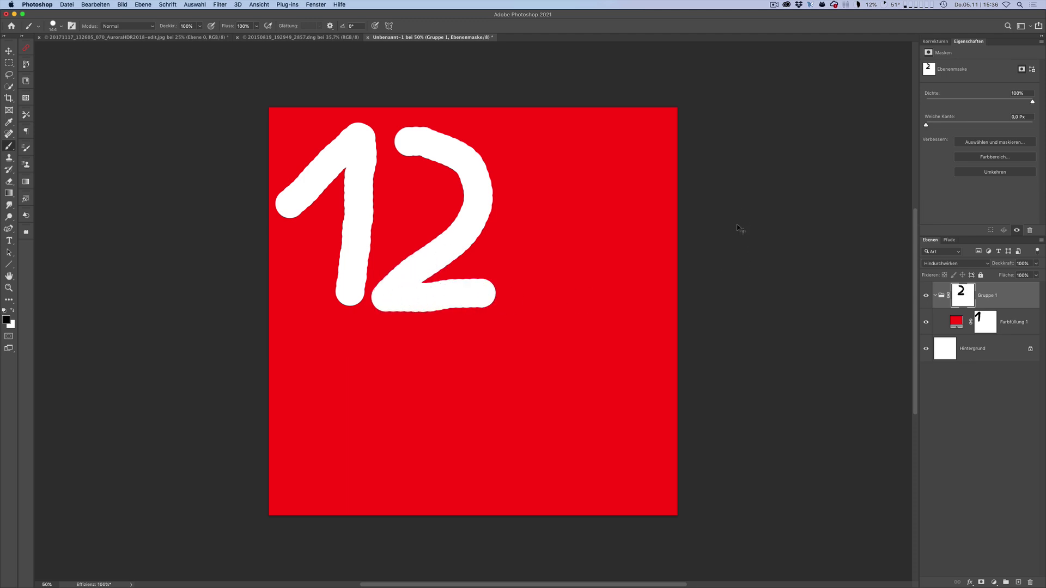
key("super+g")
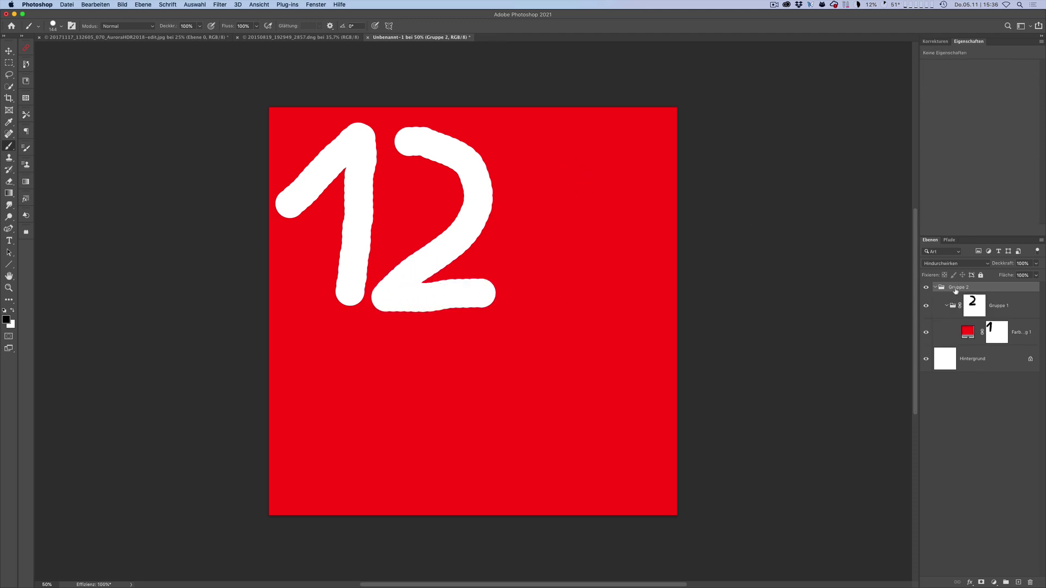
key("super+shift+m")
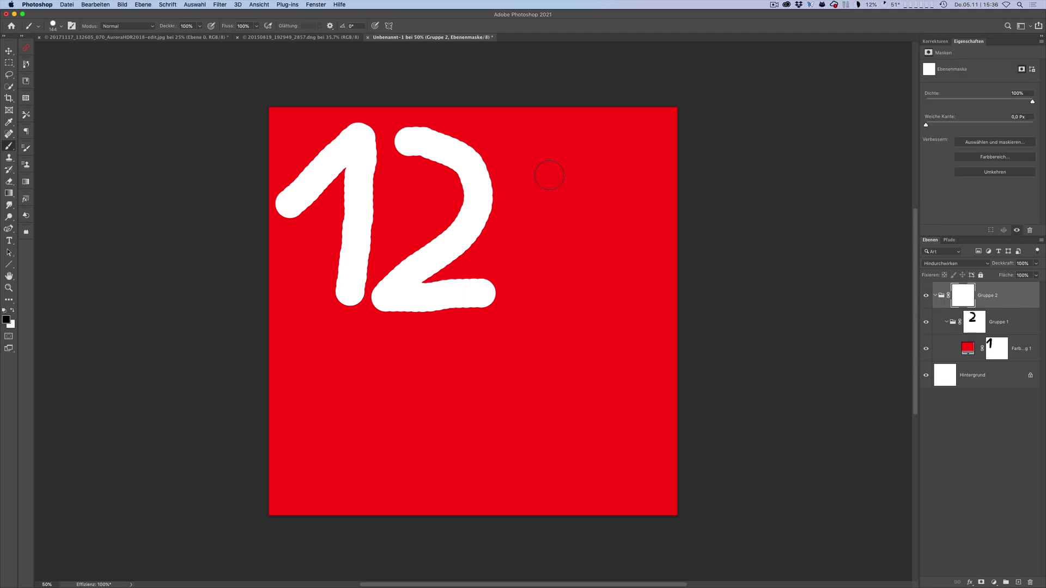
mouse_move(551, 145)
left_mouse_down()
mouse_move(602, 159)
mouse_move(556, 227)
mouse_move(590, 289)
mouse_move(557, 301)
left_mouse_up()
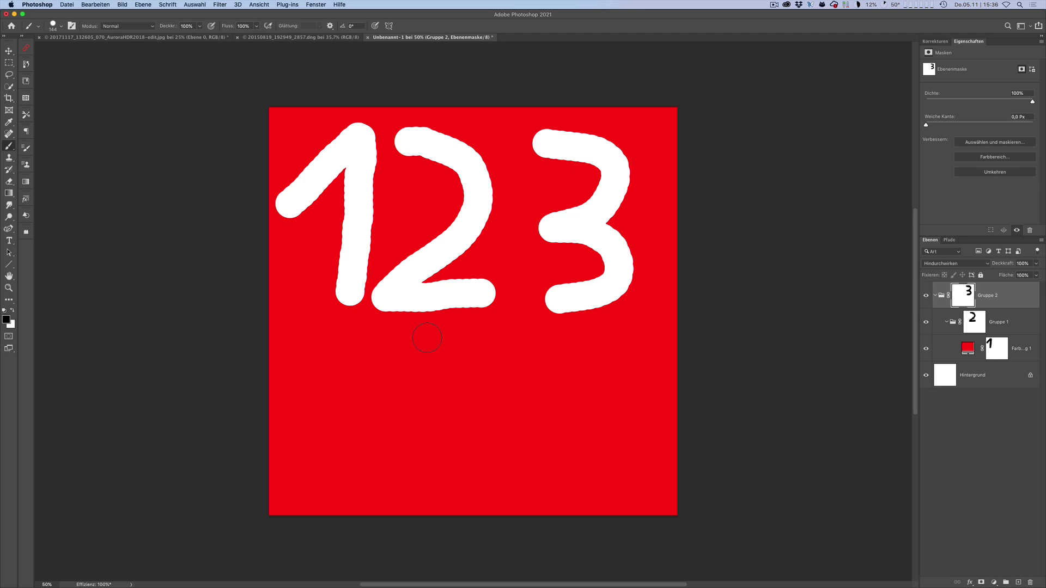
- Disable all three masks, then re-enable the 2 and 1 masks
left_click(964, 299, "shift")
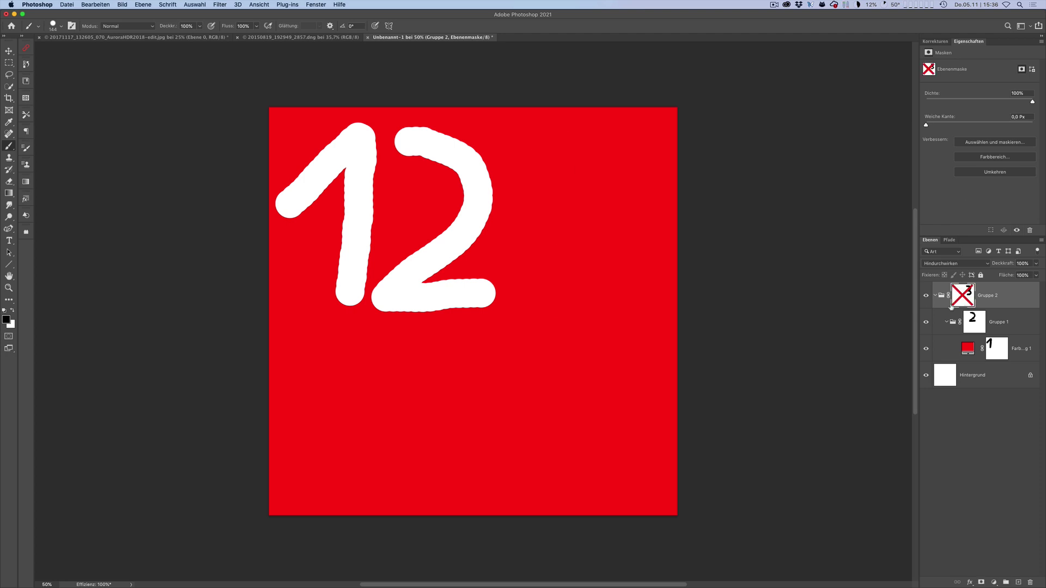
left_click(973, 322, "shift")
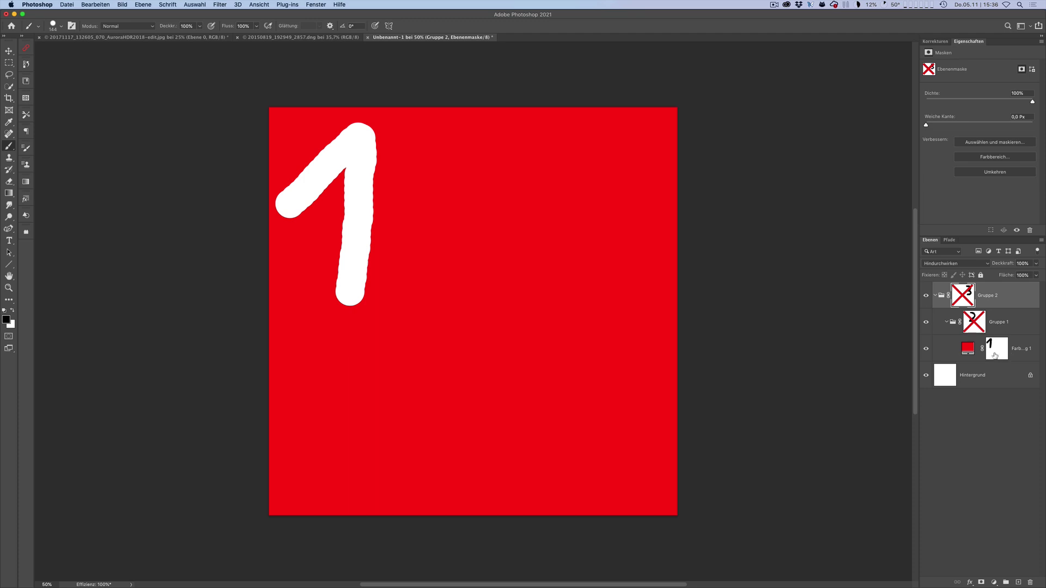
left_click(997, 352, "shift")
left_click(974, 322, "shift")
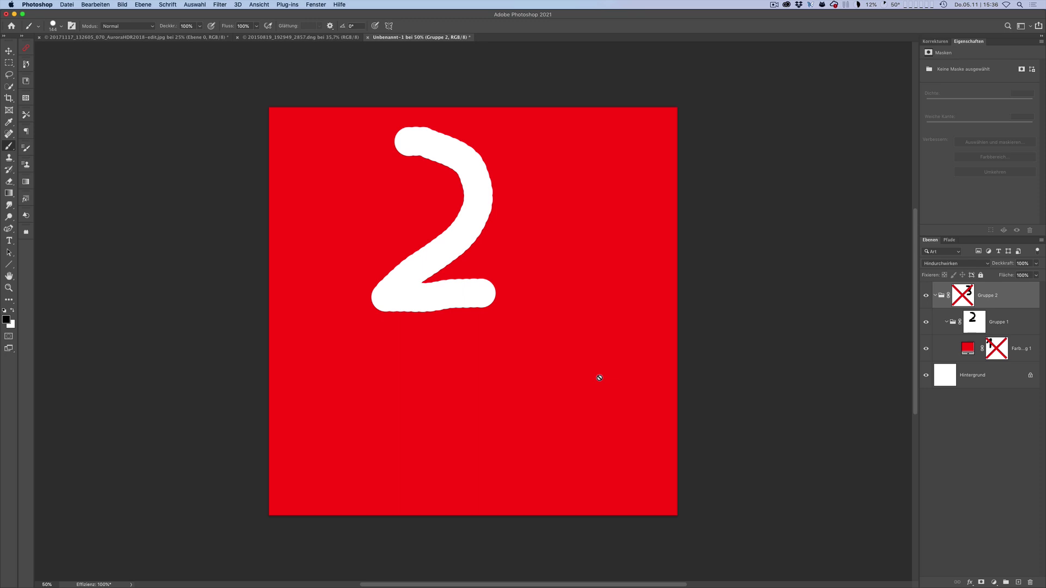
left_click(997, 352, "shift")
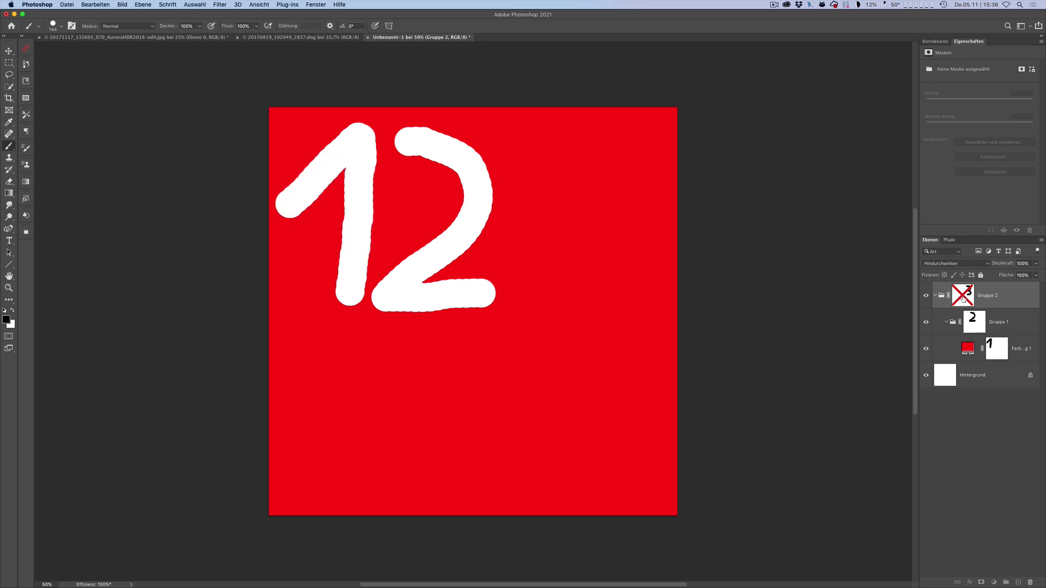
- Toggle the 3, 1 and 2 masks off, then close the red test document without saving
left_click(963, 297, "shift")
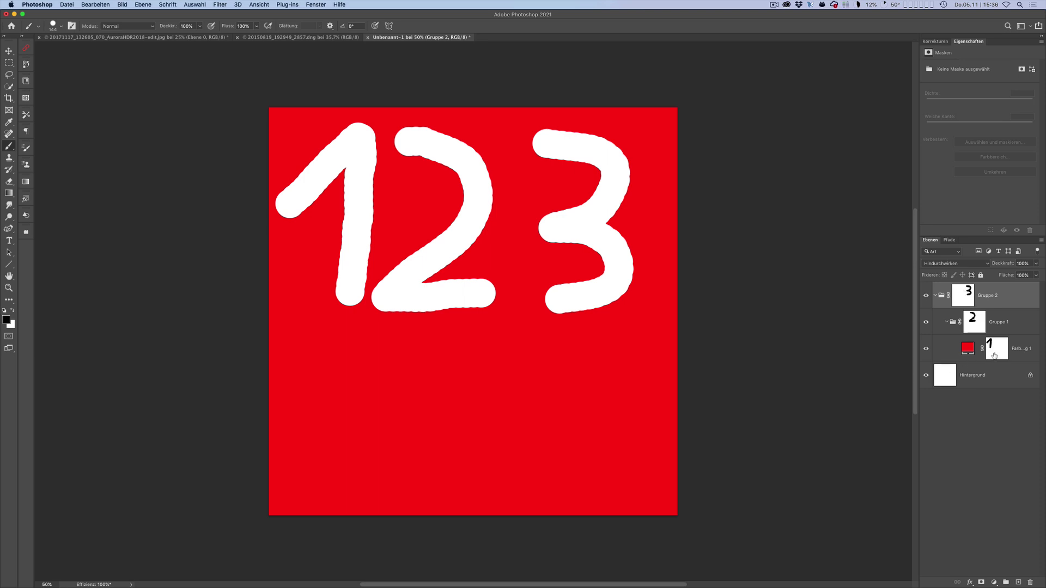
left_click(995, 351, "shift")
left_click(974, 323, "shift")
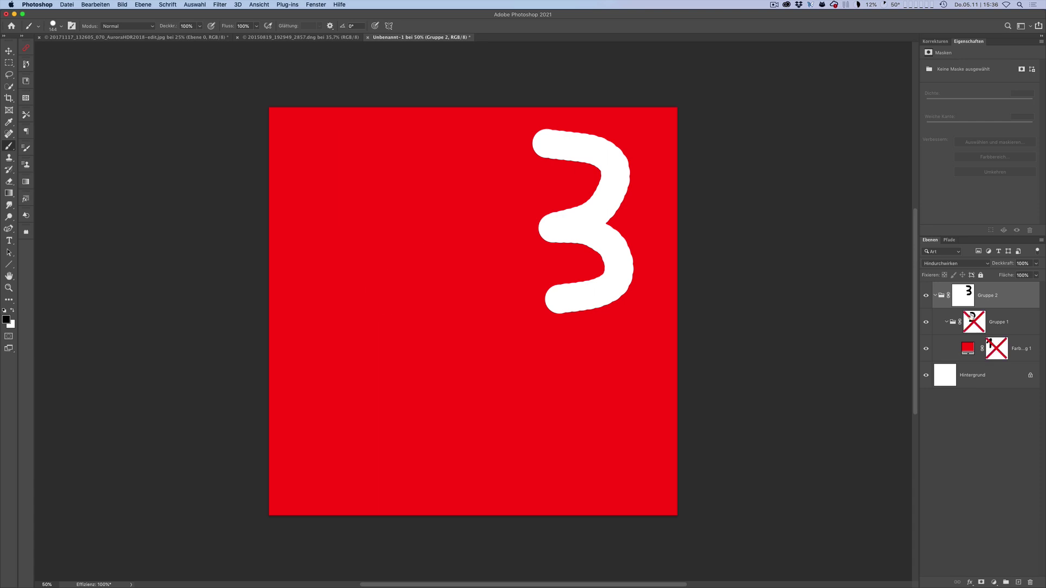
left_click(967, 301, "shift")
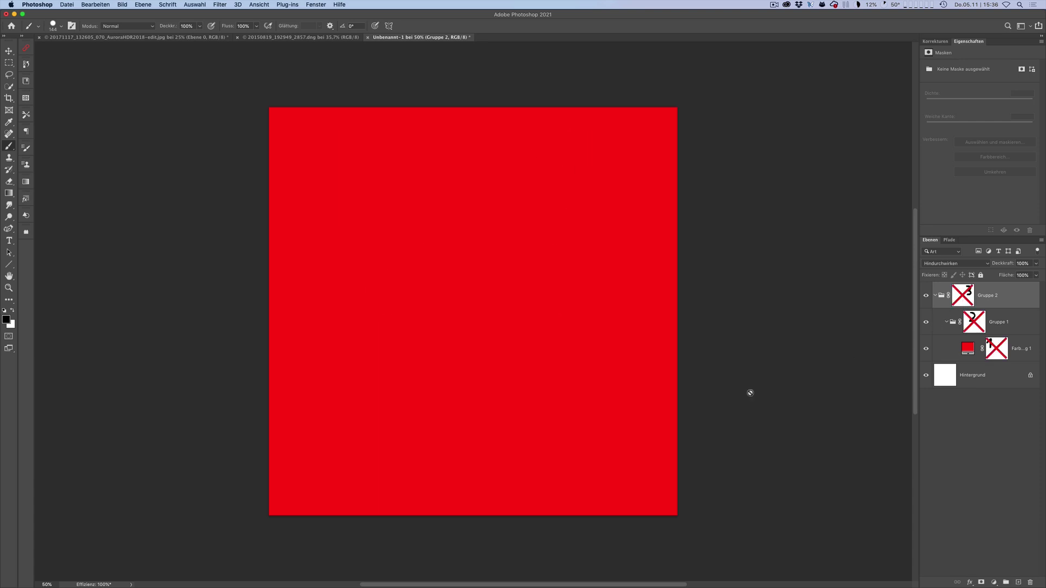
key("super+w")
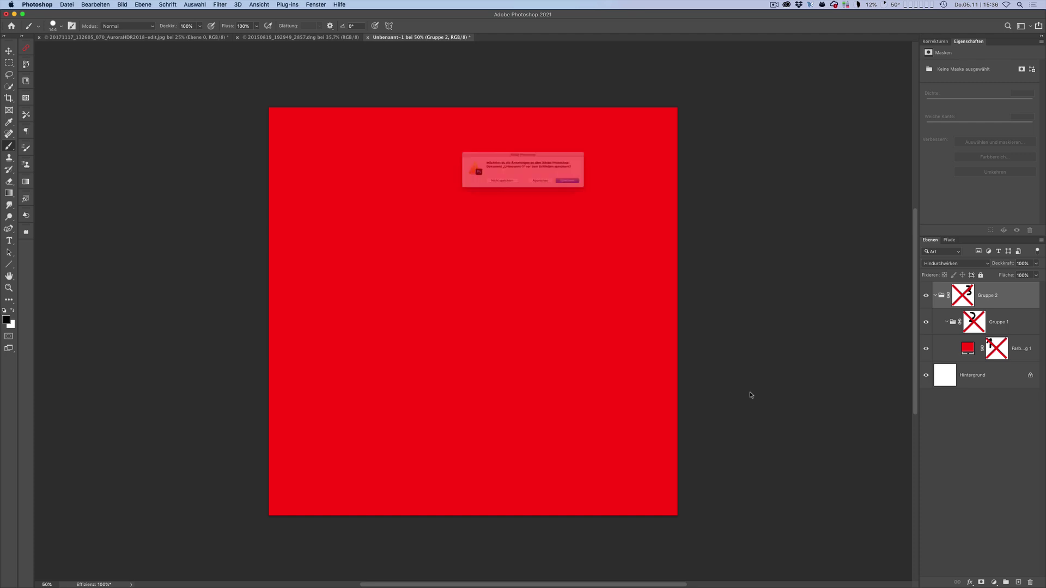
left_click(464, 191)
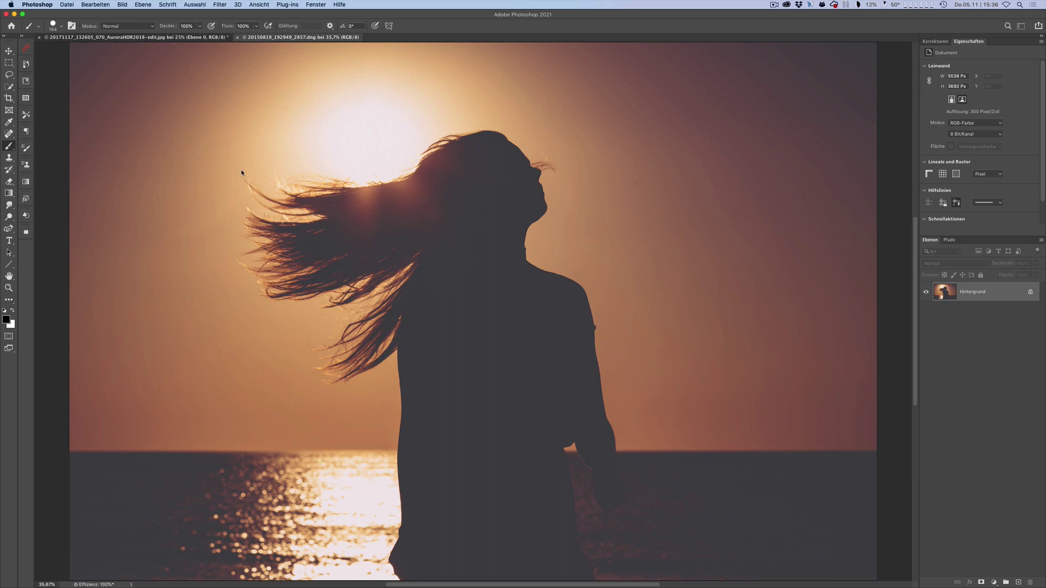
- Load a luminosity selection from the cloud photo's RGB channel
key("ctrl+Tab")
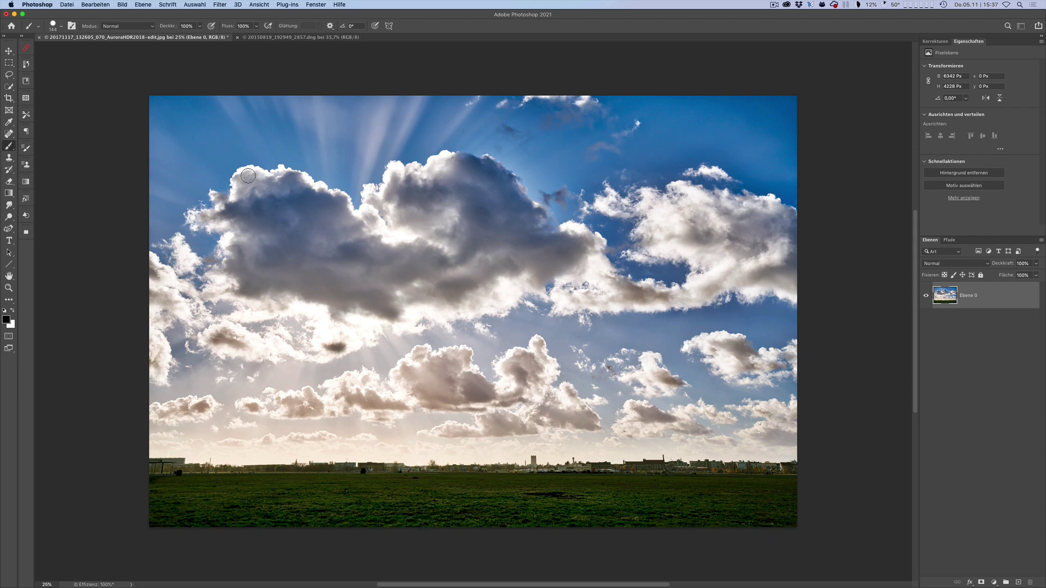
left_click(315, 5)
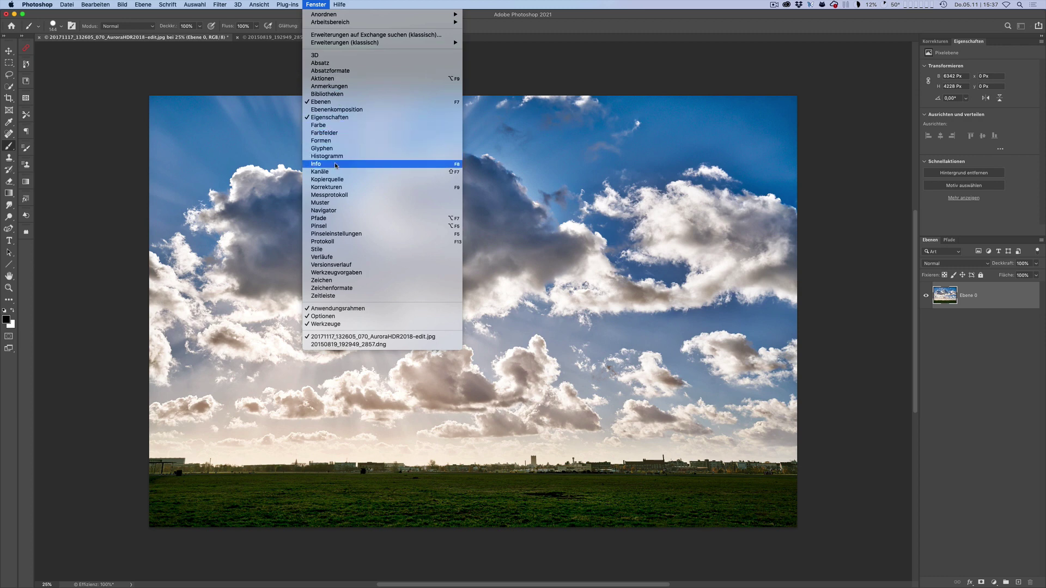
left_click(349, 172)
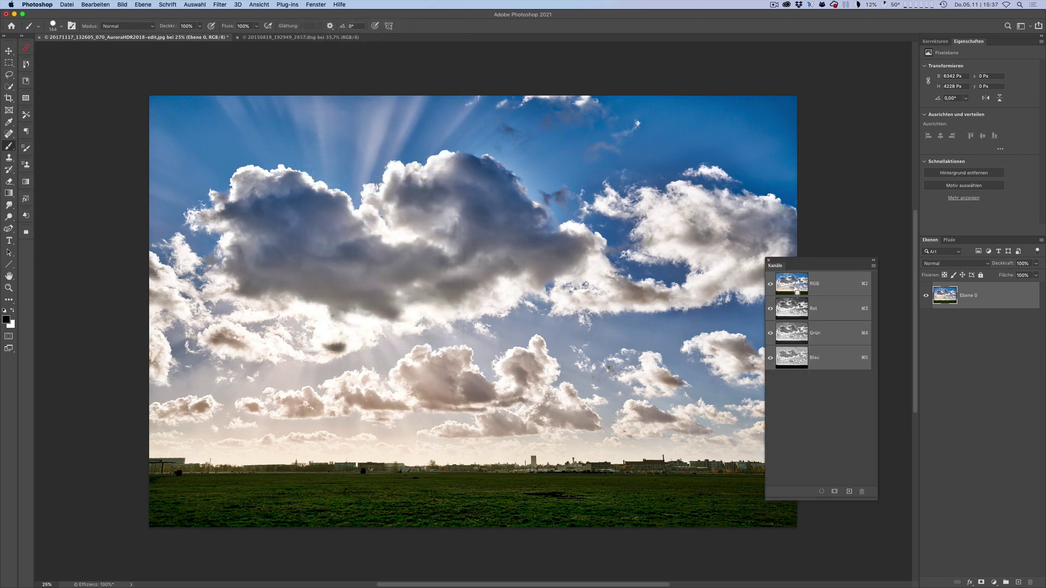
left_click(795, 289, "super")
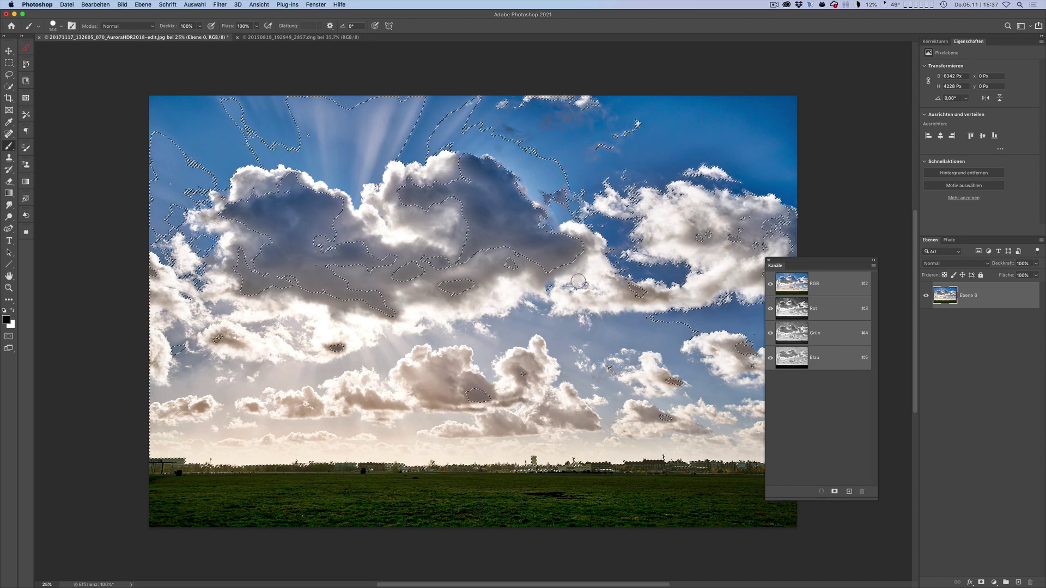
left_click(768, 261)
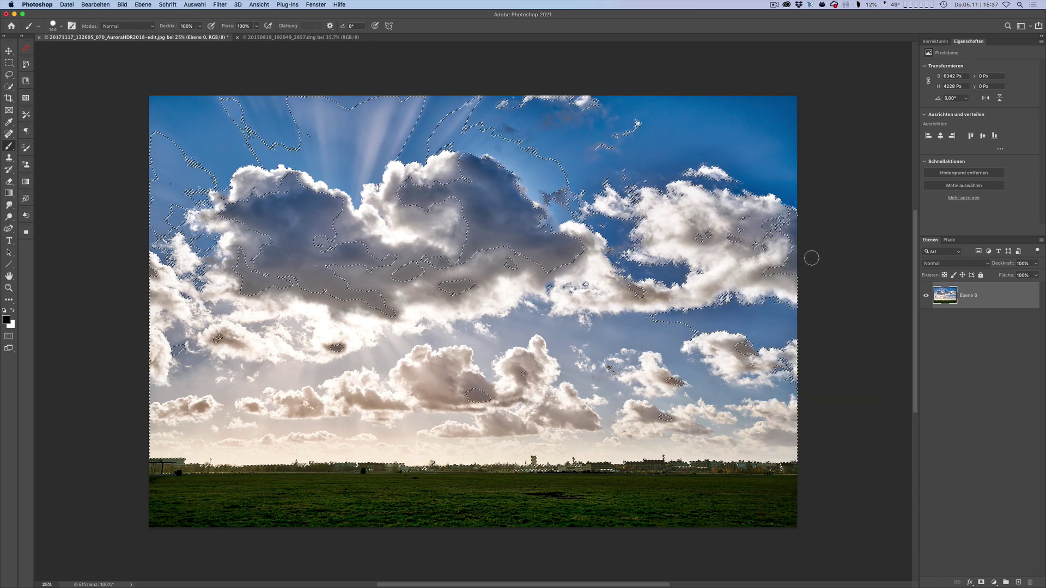
- Add a Curves layer masked by that selection and copy Kurven 1 into the sunset photo
left_click(949, 43)
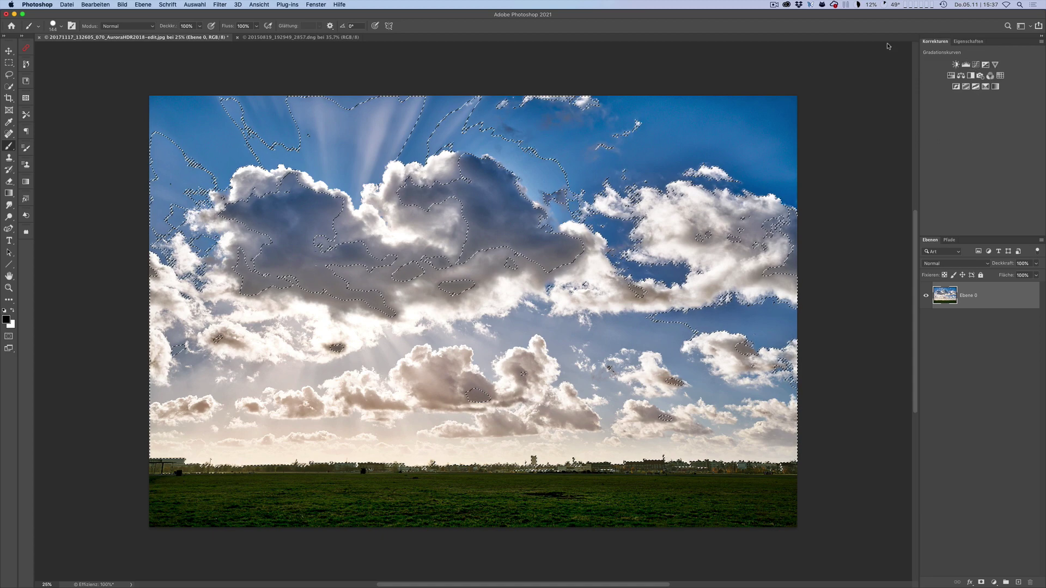
left_click(974, 66)
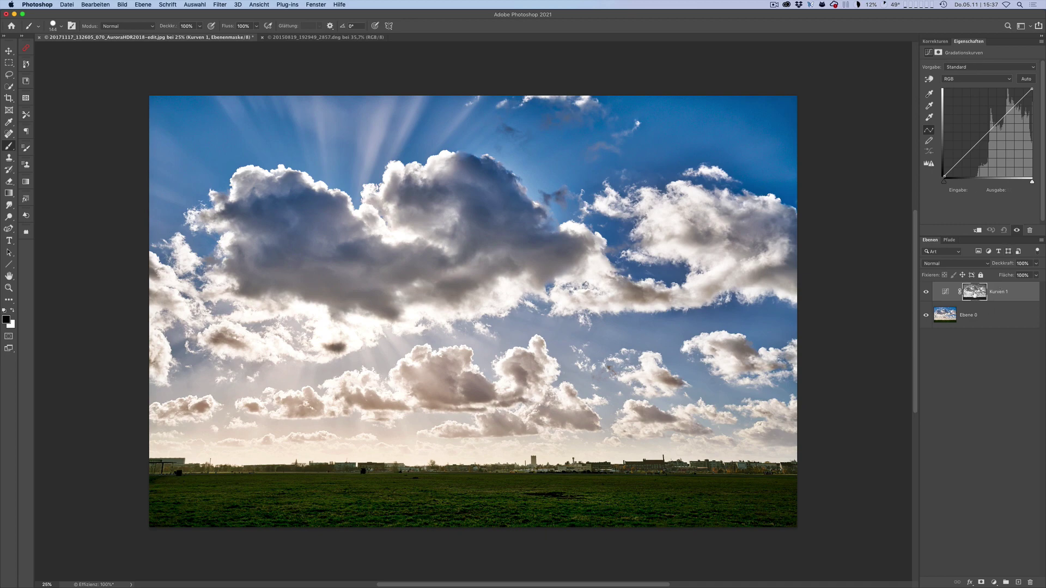
left_click(975, 294, "alt")
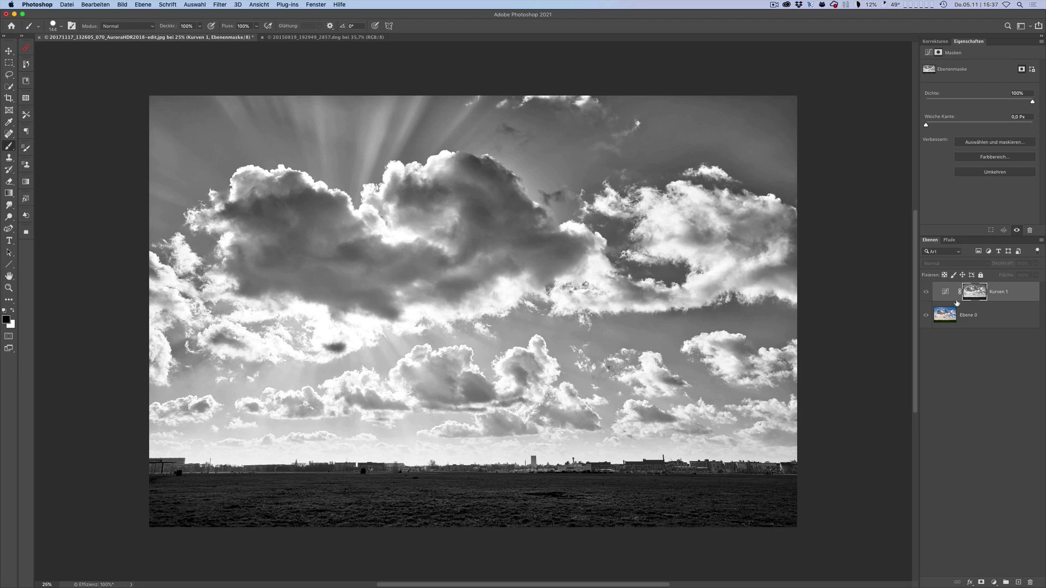
left_click(946, 293)
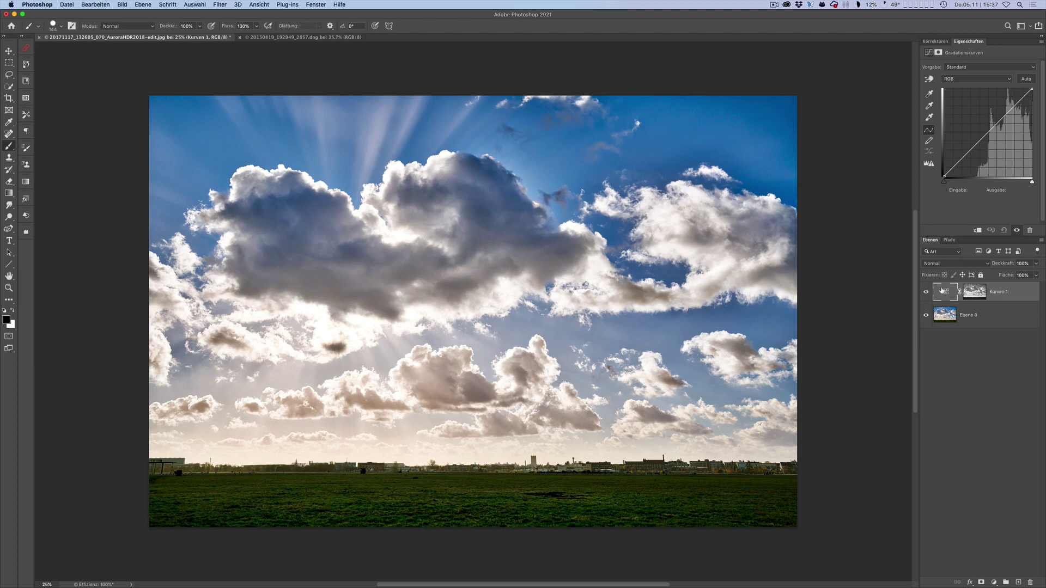
mouse_move(944, 294)
left_mouse_down()
mouse_move(276, 300)
mouse_move(326, 83)
mouse_move(487, 321)
left_mouse_up()
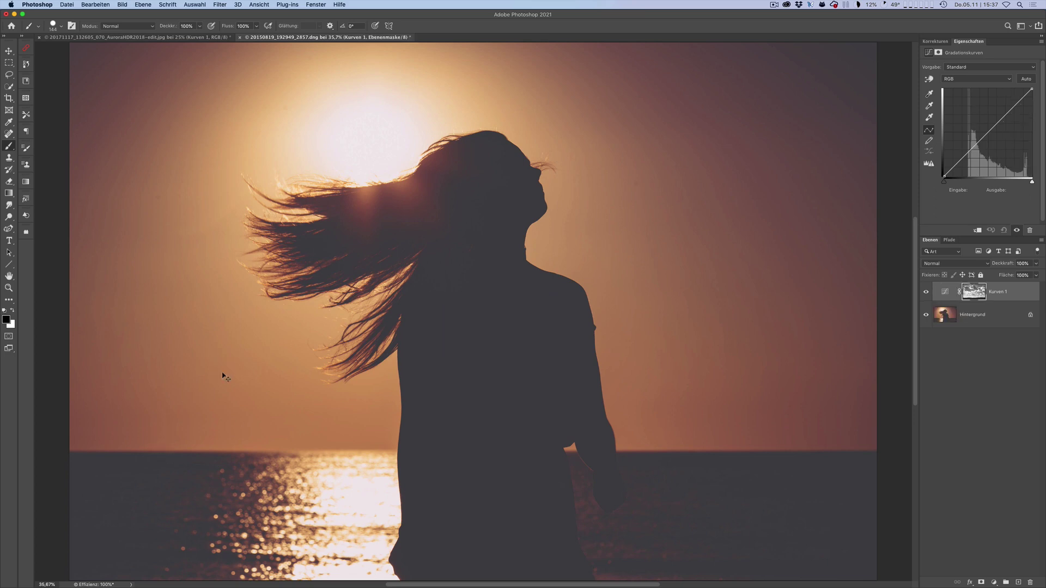
- Zoom out to see the whole photo and lift the RGB curve from input 81 to output 171
key("super+0")
key("super+minus")
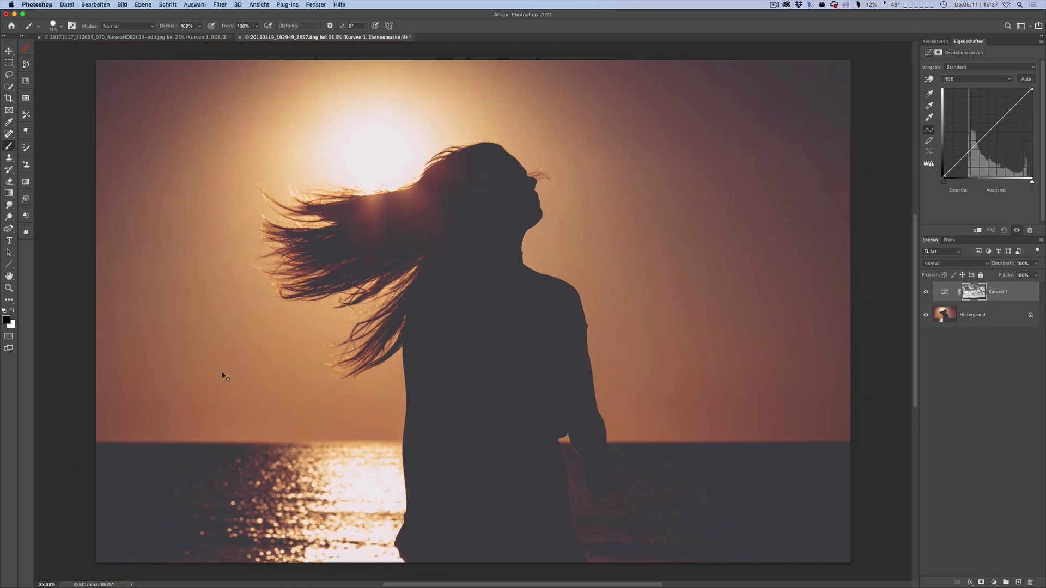
key("super+minus")
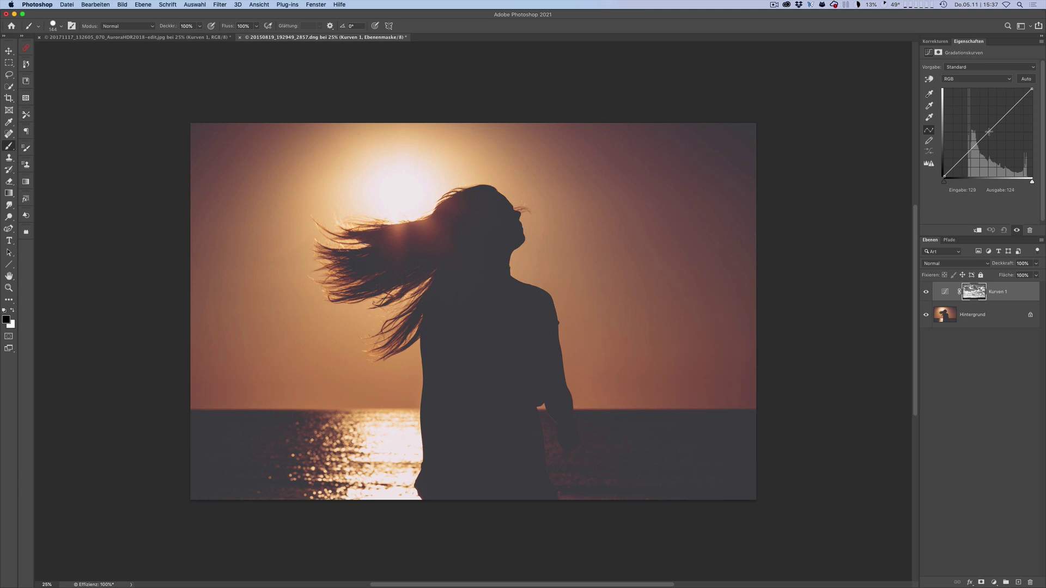
left_click_drag(987, 131, 971, 118)
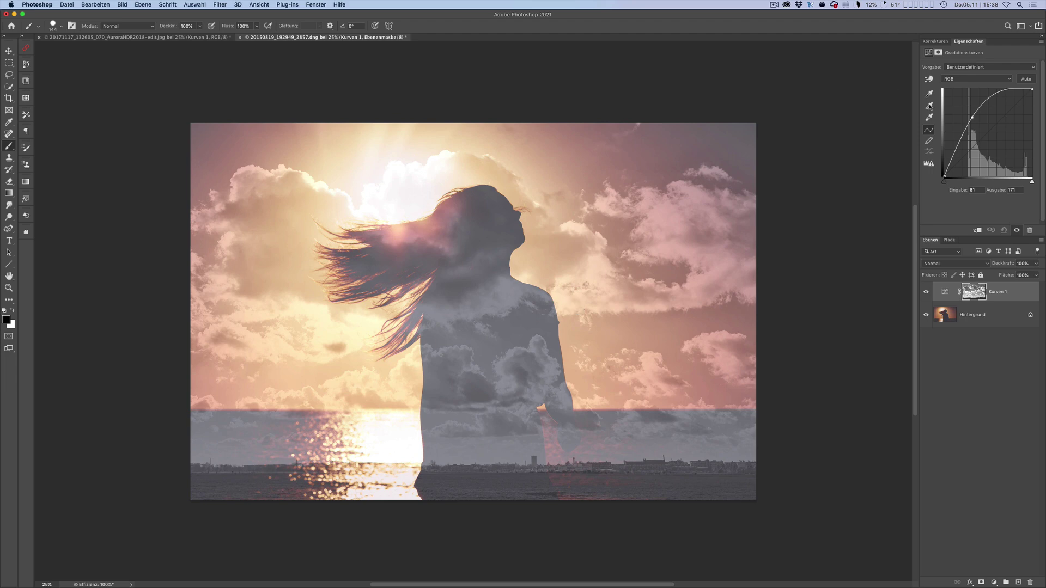
- Lower the Rot channel curve from 135 to 104 for teal clouds, then hide Kurven 1
left_click(970, 82)
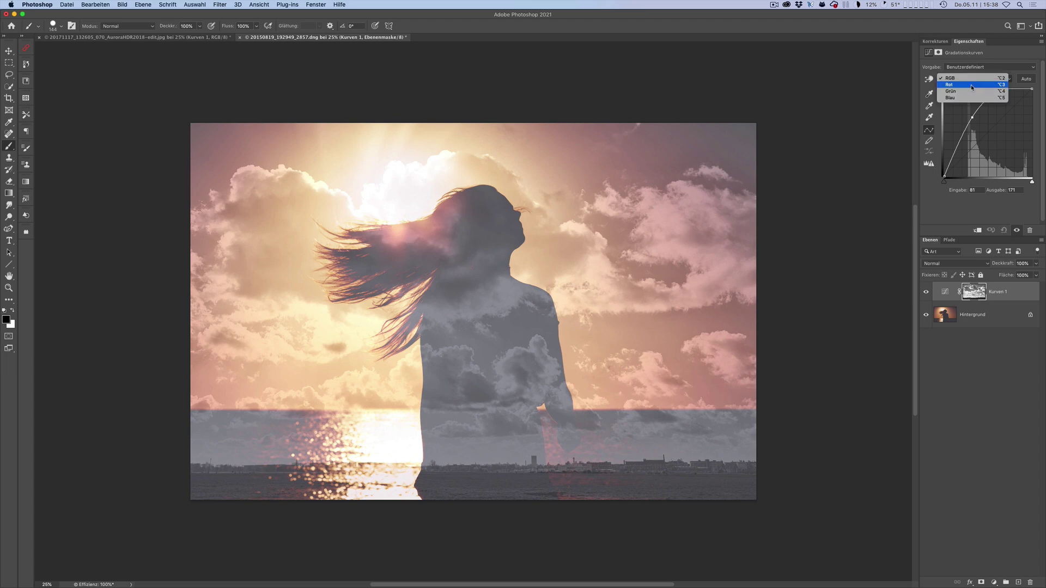
left_click(971, 85)
left_click_drag(987, 134, 990, 141)
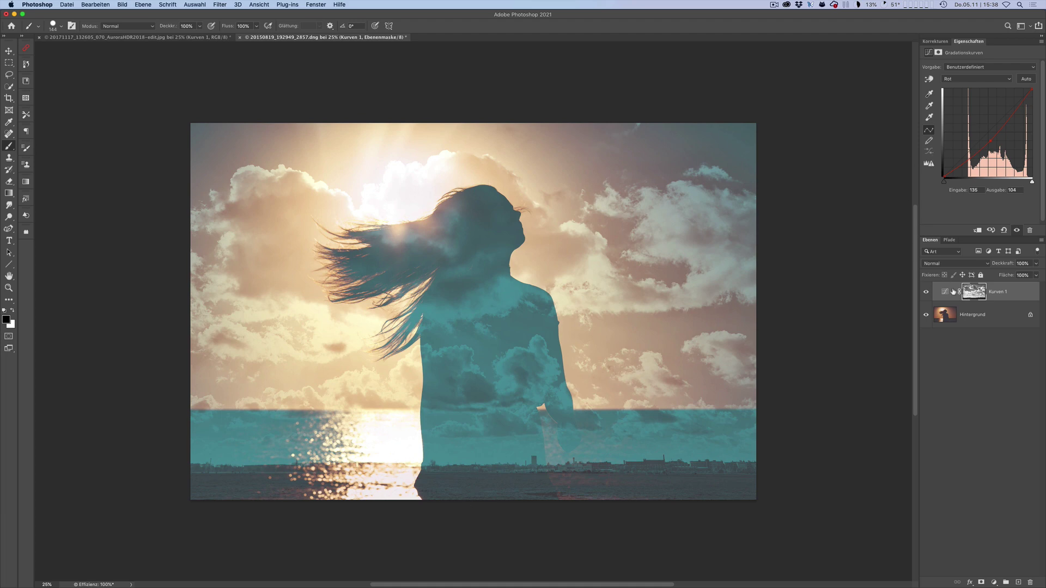
left_click(925, 293)
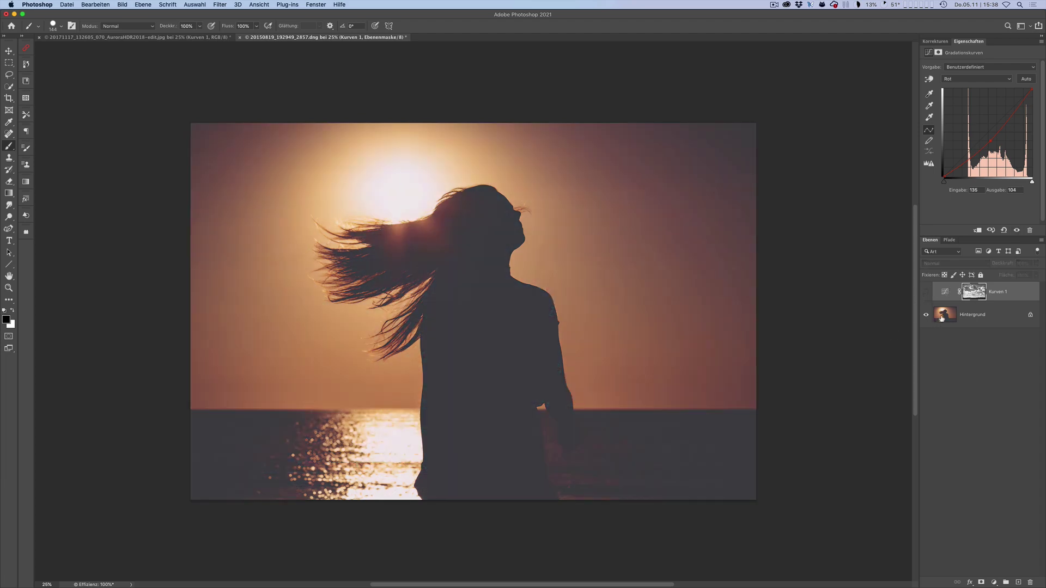
- Outline the woman and her arm with the Object Selection tool on the Hintergrund layer
left_click(942, 317)
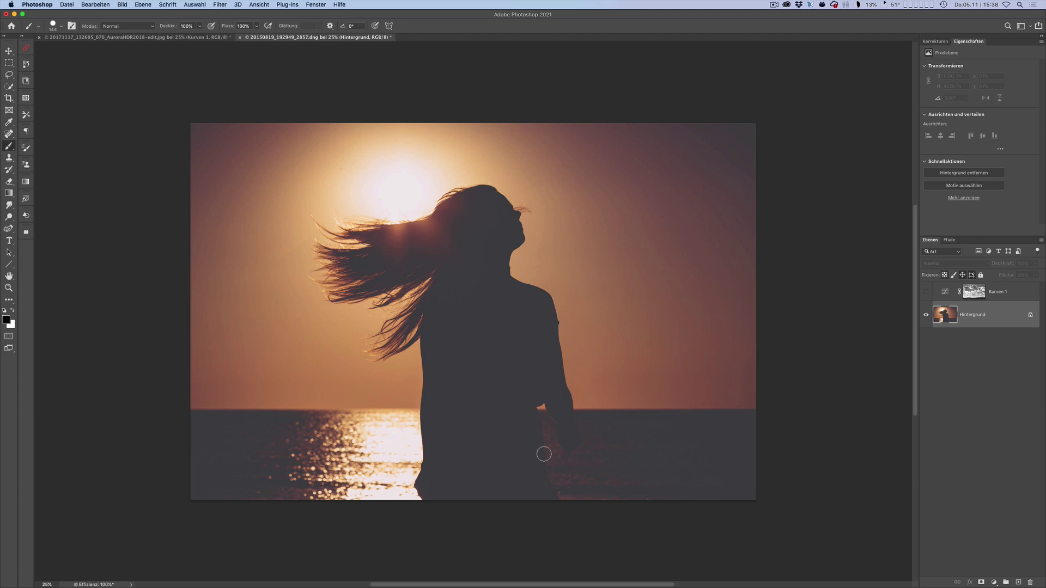
left_click(9, 87)
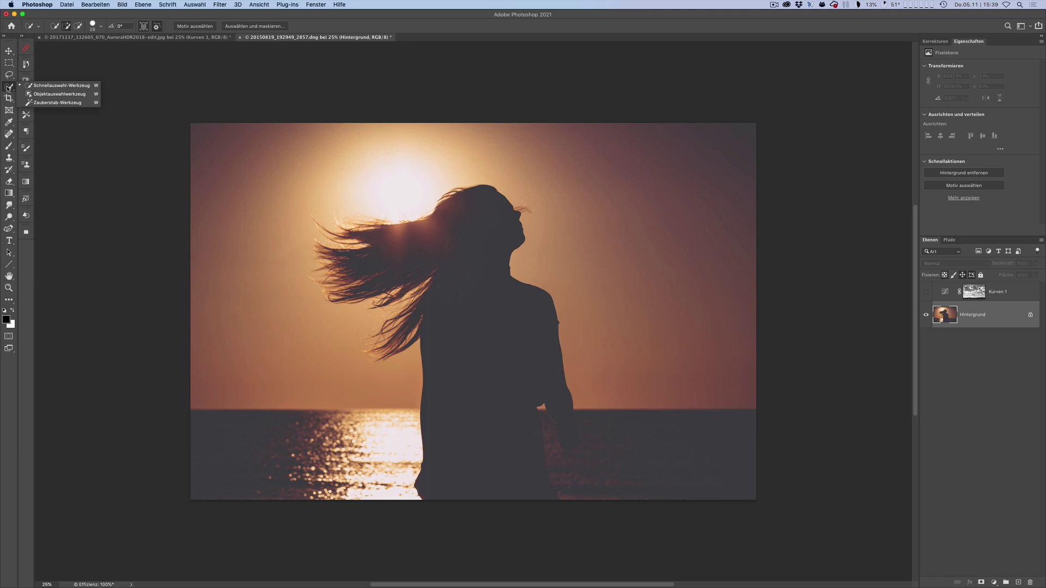
left_click(43, 95)
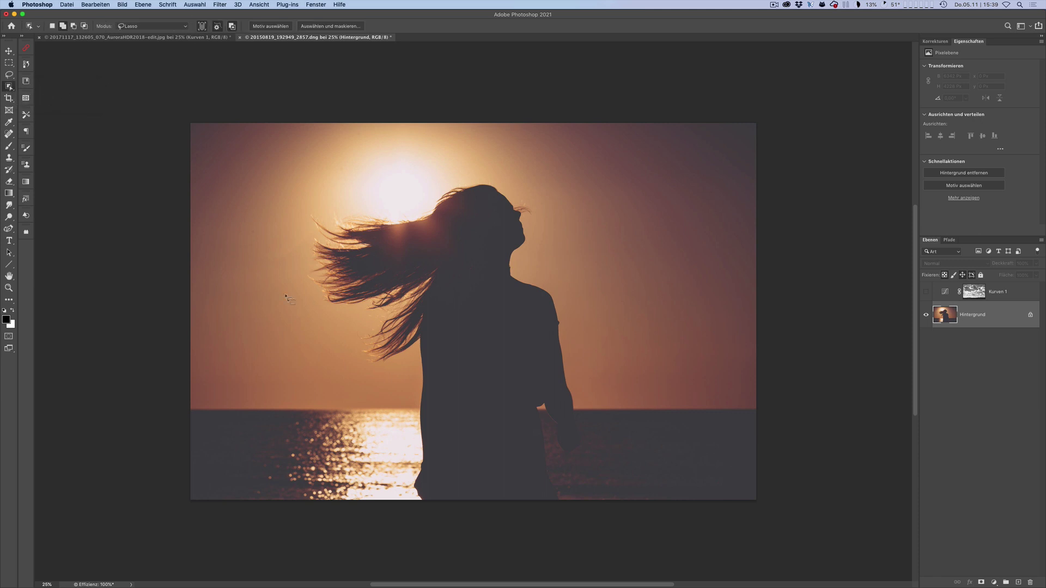
mouse_move(400, 499)
left_mouse_down()
mouse_move(395, 382)
mouse_move(308, 294)
mouse_move(320, 202)
mouse_move(396, 201)
mouse_move(501, 176)
mouse_move(542, 211)
mouse_move(551, 283)
mouse_move(575, 342)
left_mouse_up()
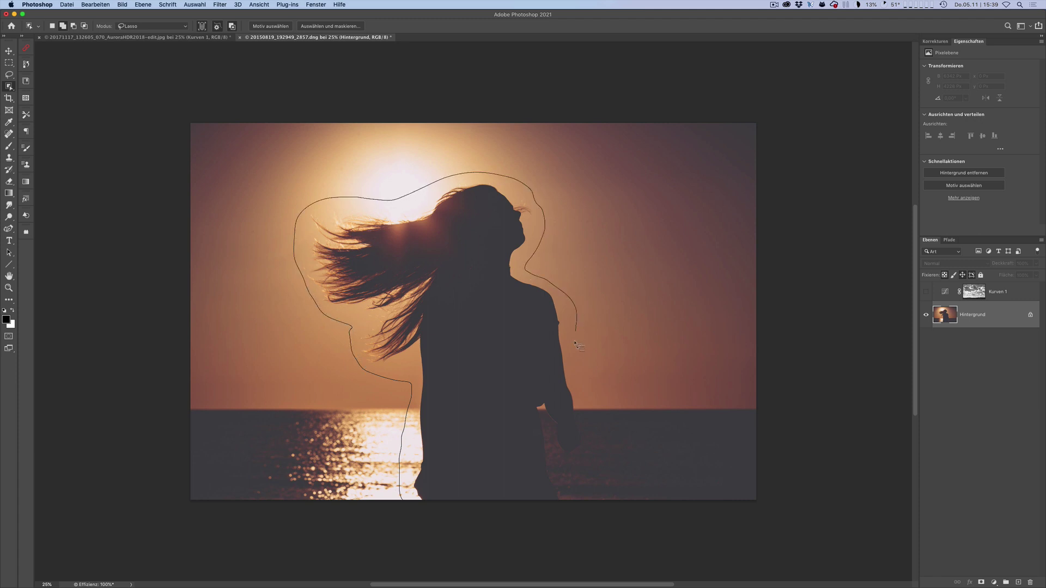
mouse_move(585, 403)
left_mouse_down()
mouse_move(582, 466)
mouse_move(547, 438)
mouse_move(563, 485)
mouse_move(538, 518)
left_mouse_up()
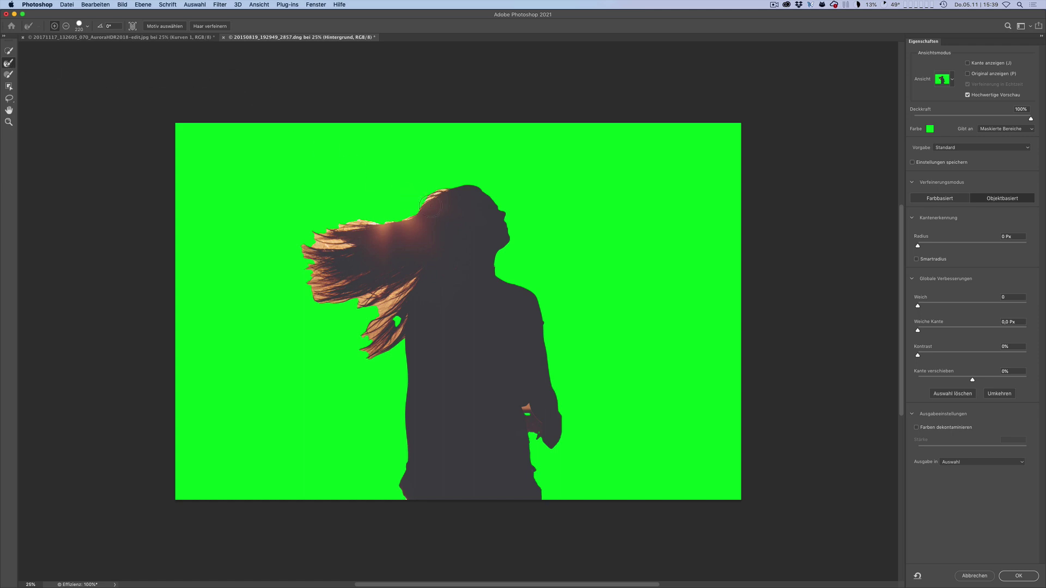
- Brush Refine Edge over the hair top, lower and left tips, compare Farbbasiert/Objektbasiert, and accept
mouse_move(444, 186)
left_mouse_down()
mouse_move(318, 234)
mouse_move(324, 215)
mouse_move(292, 250)
mouse_move(299, 280)
mouse_move(326, 292)
mouse_move(381, 305)
mouse_move(419, 286)
left_mouse_up()
mouse_move(401, 327)
left_mouse_down()
mouse_move(373, 354)
mouse_move(392, 354)
mouse_move(362, 335)
mouse_move(348, 337)
mouse_move(346, 354)
mouse_move(354, 343)
left_mouse_up()
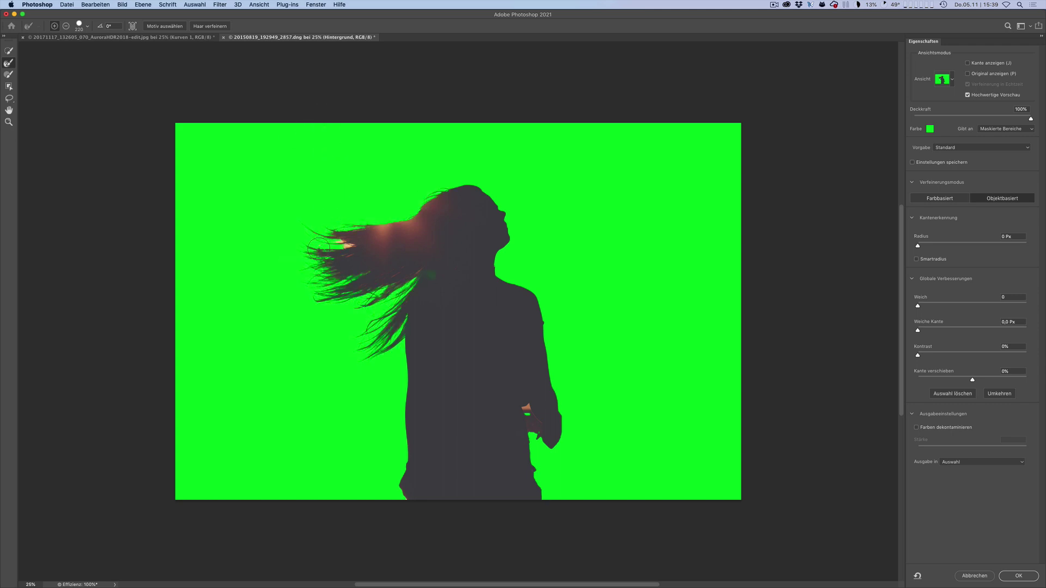
left_click_drag(319, 248, 344, 248)
left_click_drag(353, 274, 419, 272)
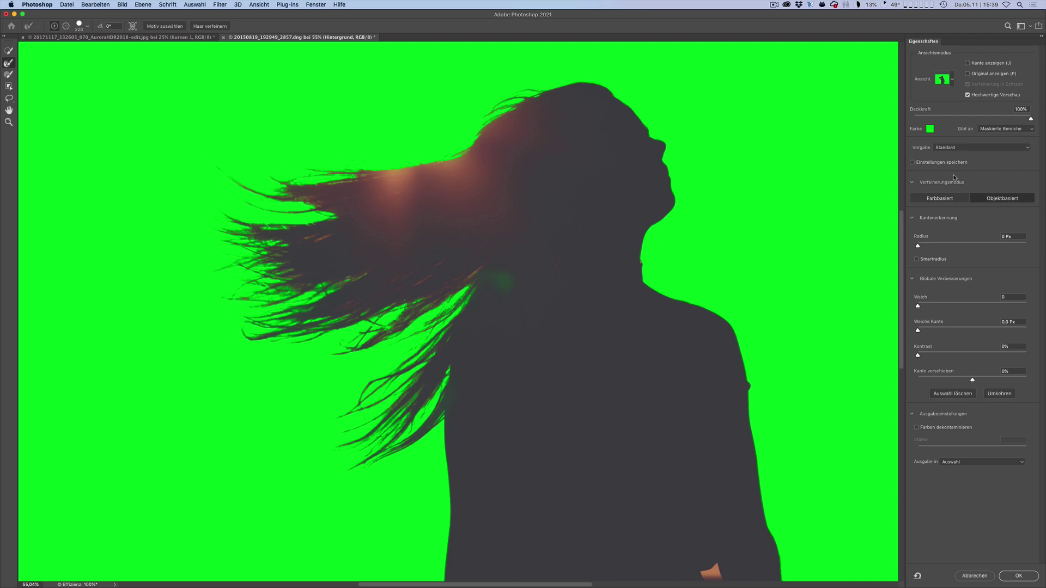
left_click(935, 199)
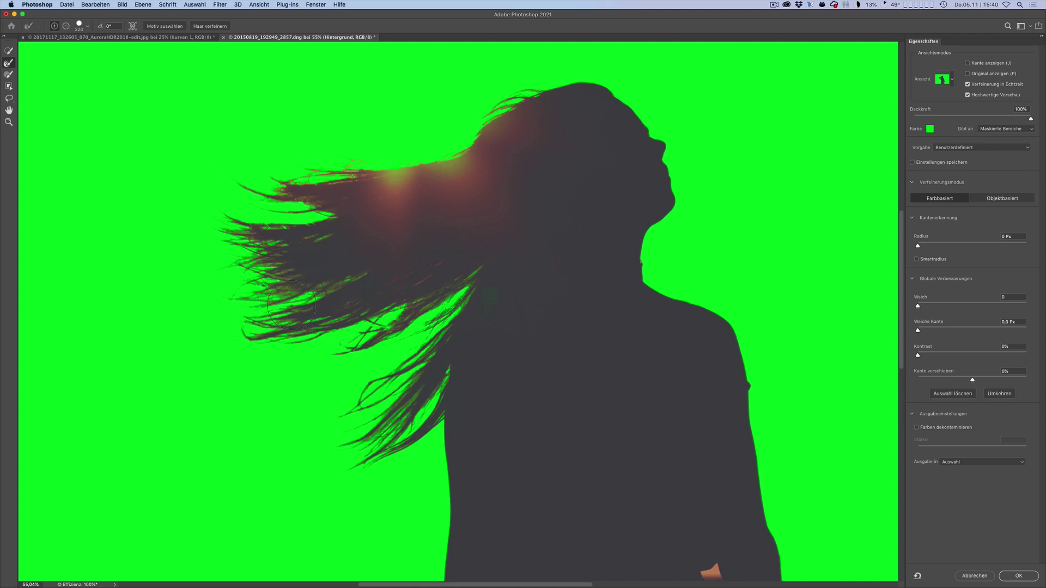
left_click(1001, 198)
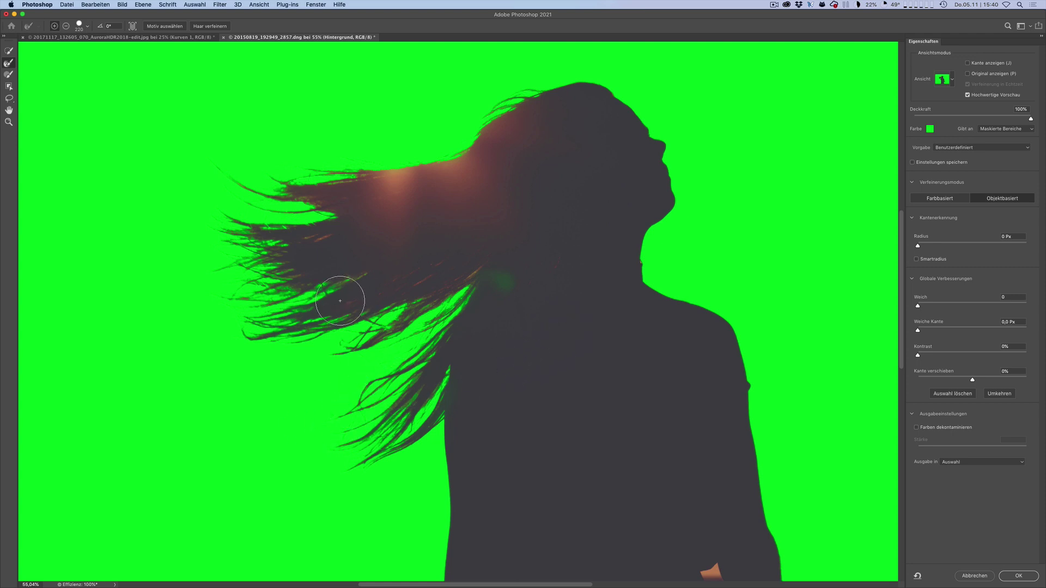
left_click(1016, 576)
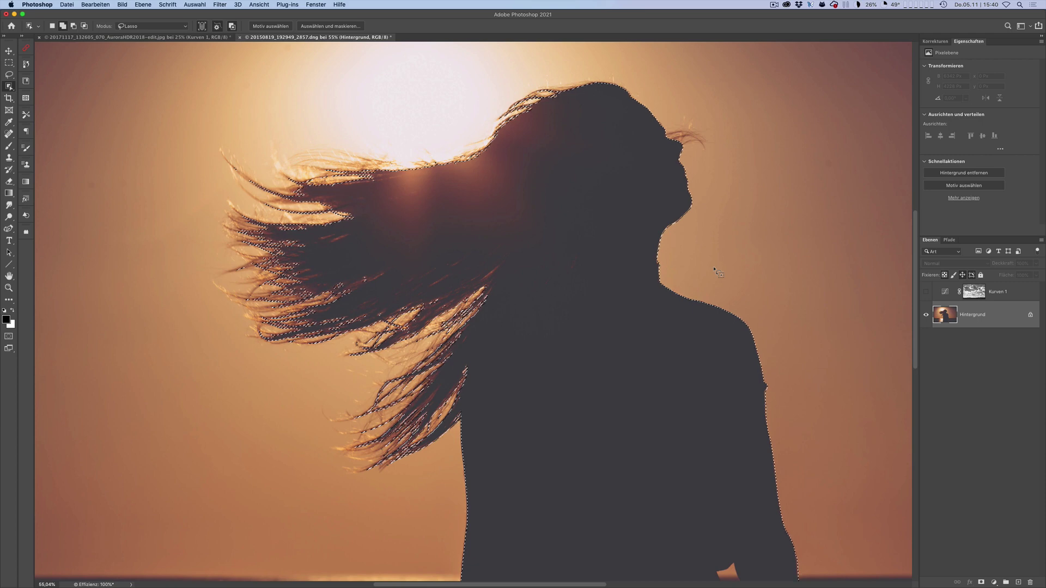
- Zoom out to 25% so the photo fits and make Kurven 1 the active layer
key("ctrl+minus")
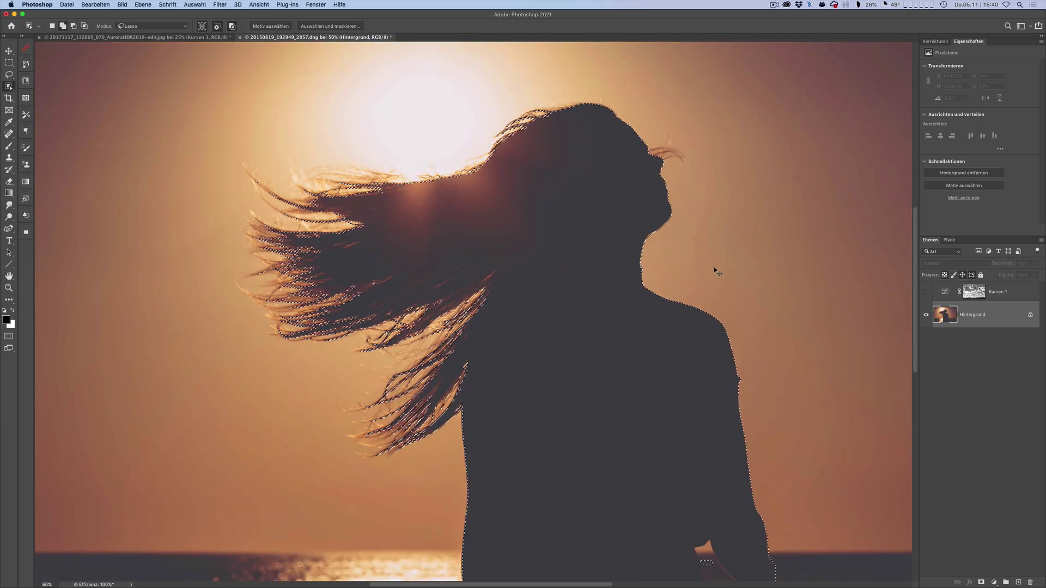
key("ctrl+minus")
key("ctrl+minus")
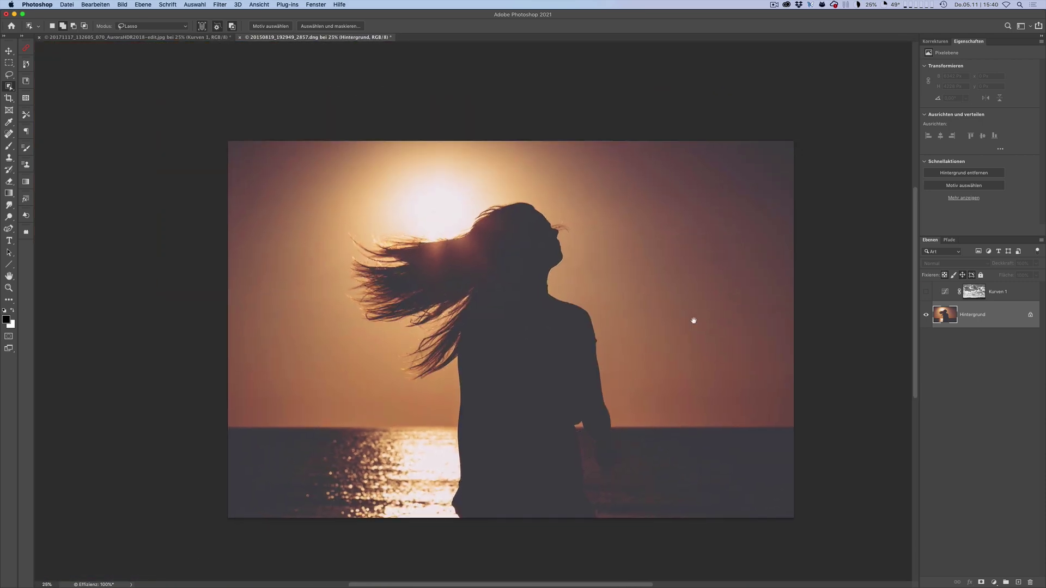
scroll(691, 320, "right", 3)
scroll(691, 320, "down", 2)
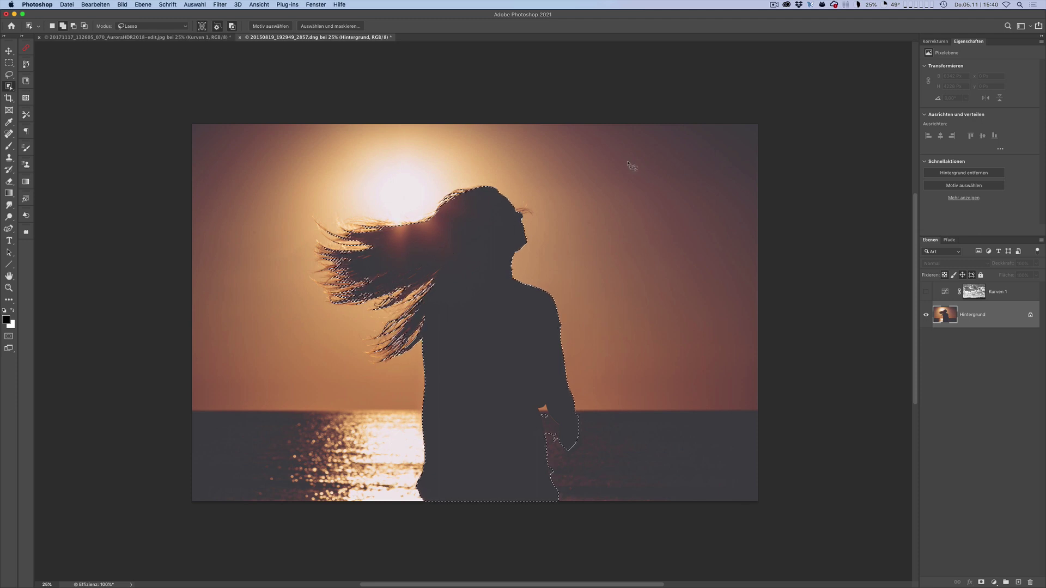
key("alt+bracketright")
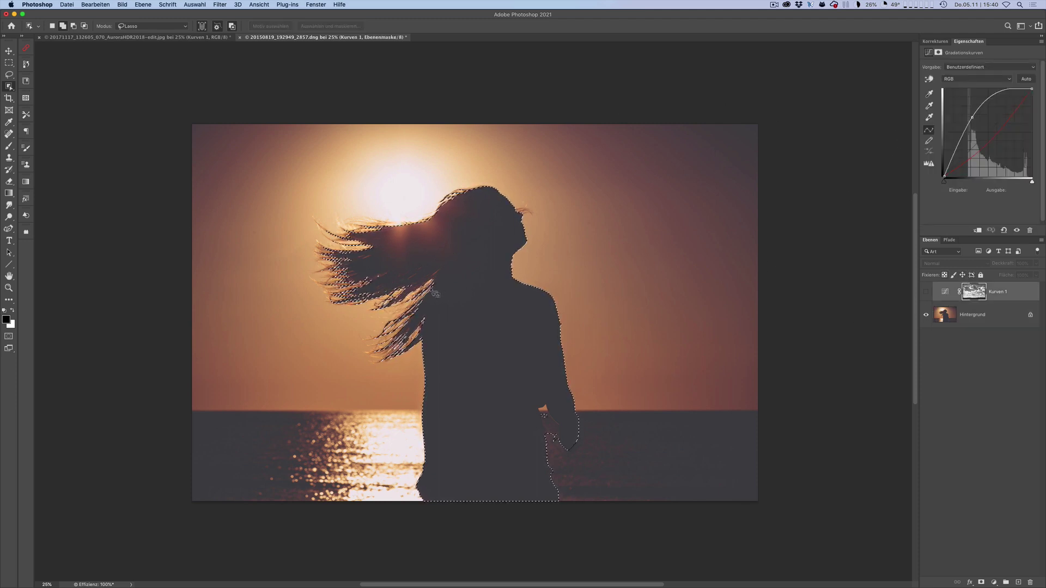
- Add a Tonwertkorrektur 1 levels layer masked to the silhouette and reload its mask as a selection
left_click(935, 41)
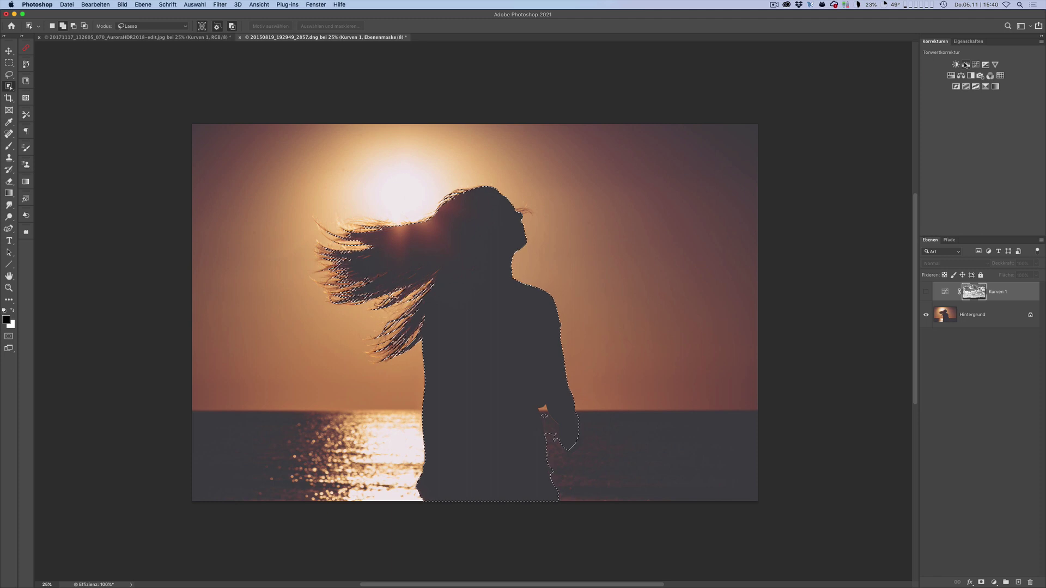
left_click(964, 65)
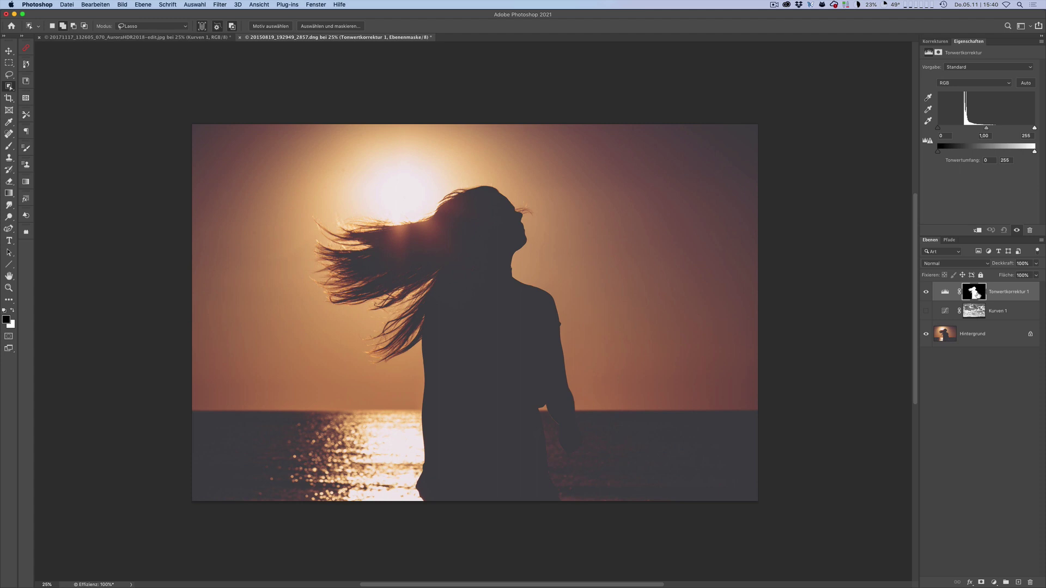
left_click(975, 297, "super")
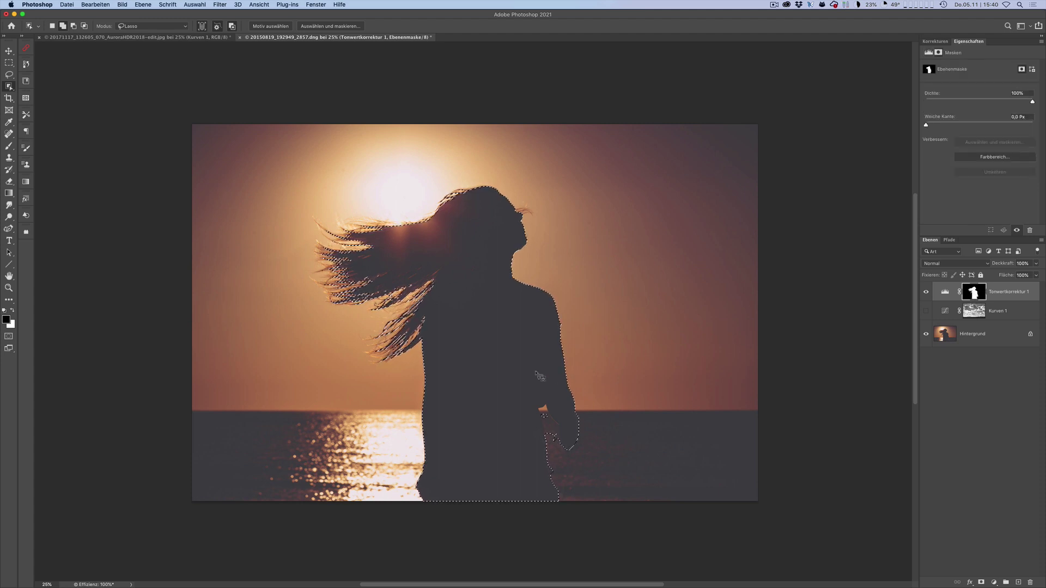
key("super+d")
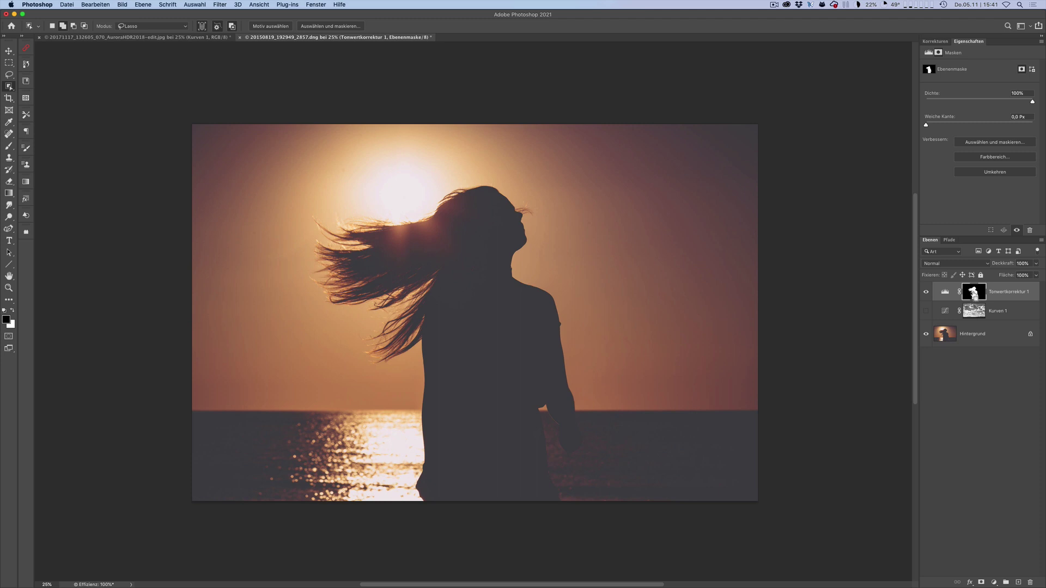
left_click(973, 295, "super")
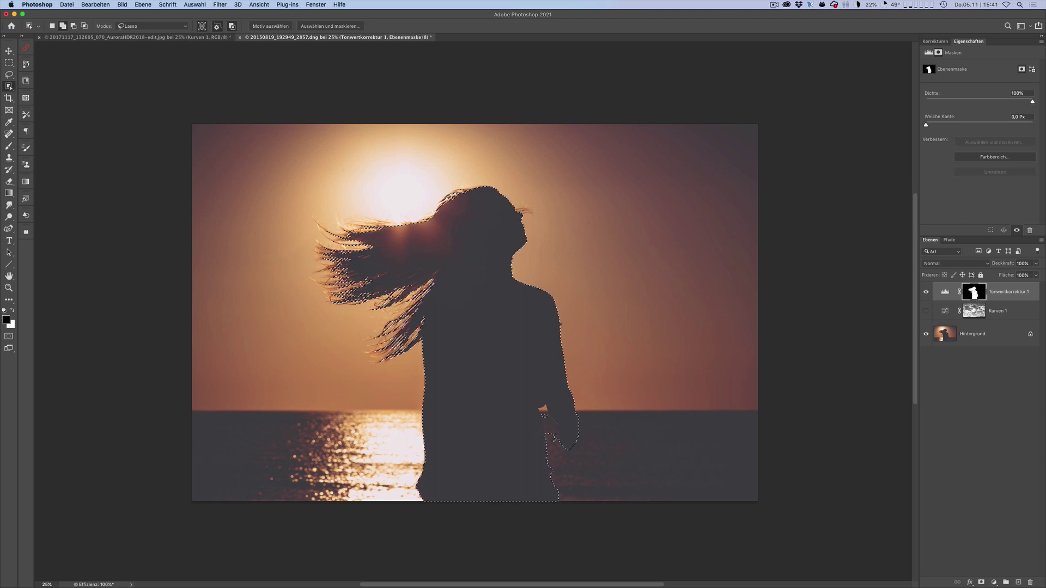
- On the Kurven 1 mask, invert the silhouette selection, fill the outside with black, and deselect
left_click(973, 313, "alt")
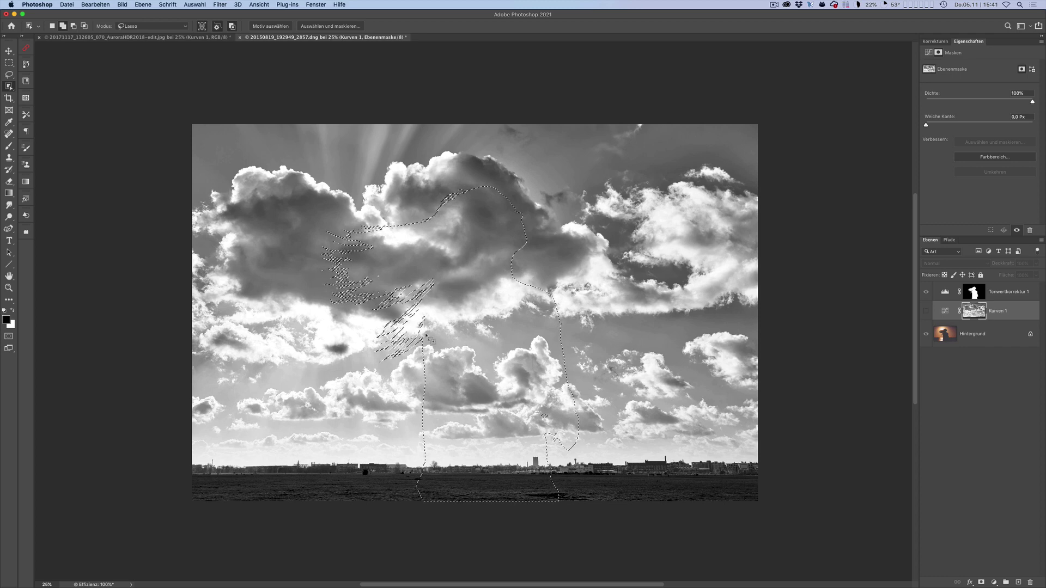
left_click(194, 5)
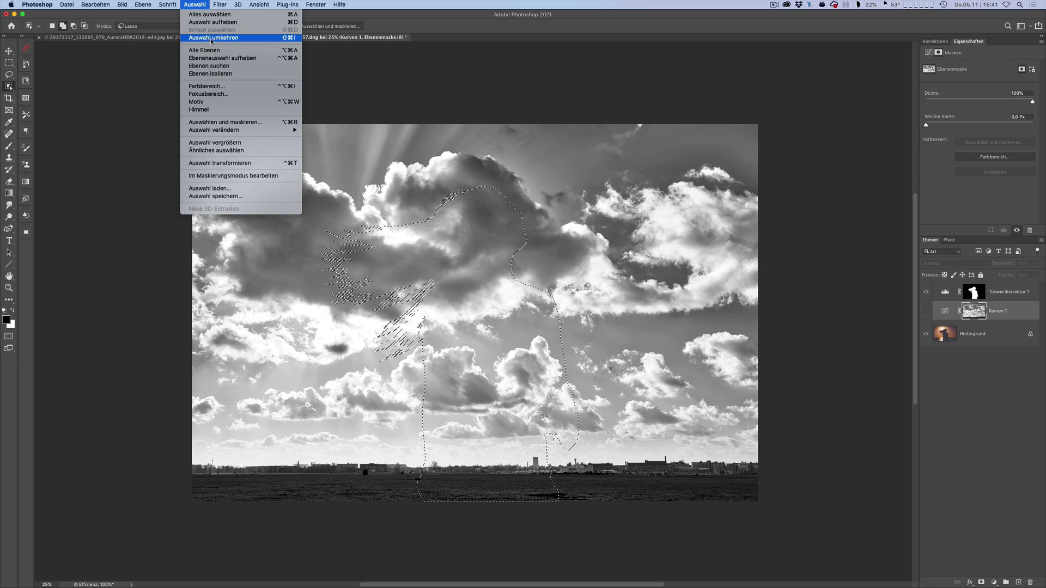
left_click(214, 38)
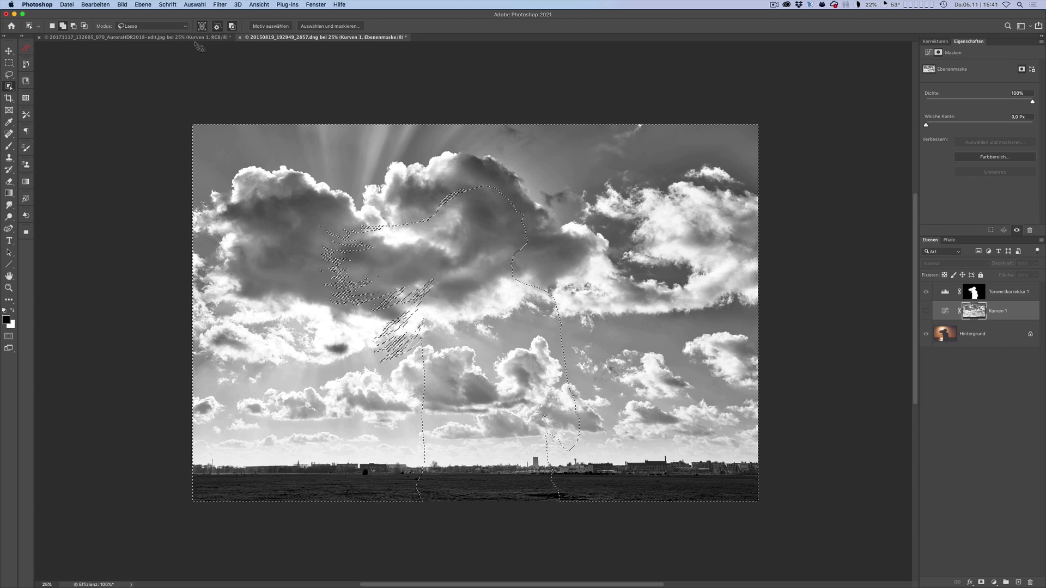
key("alt+BackSpace")
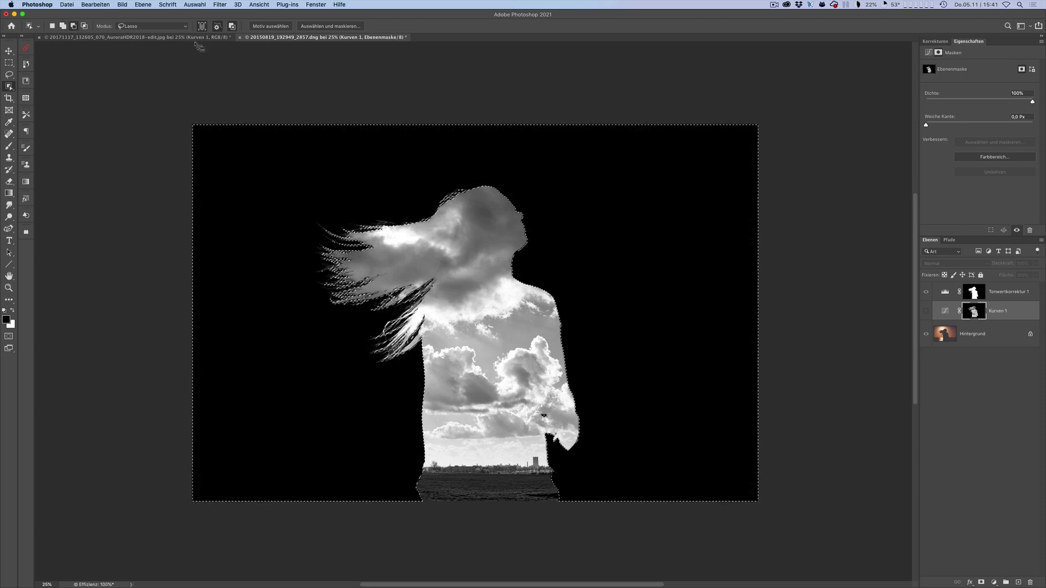
key("ctrl+d")
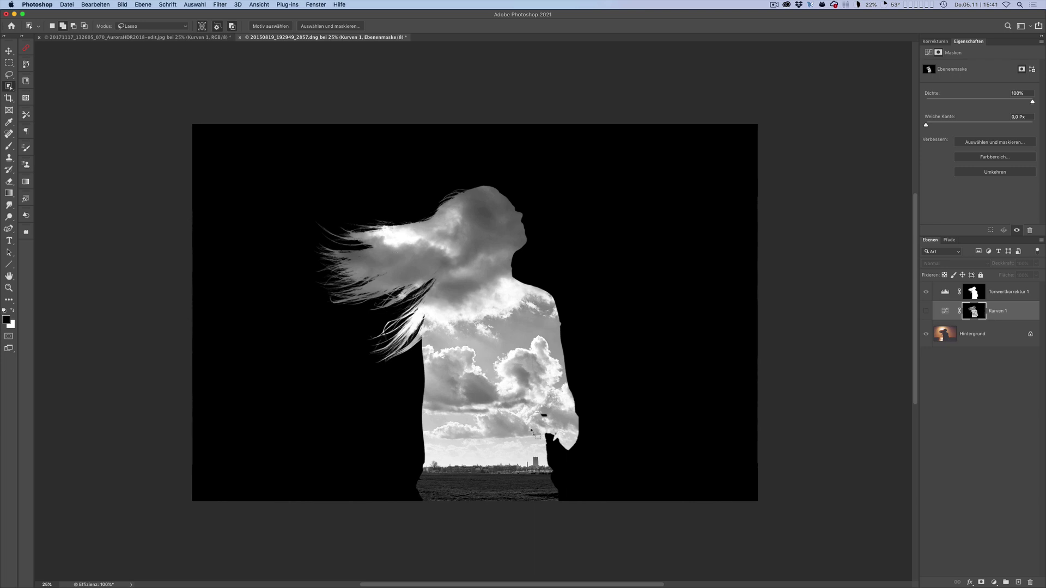
- Show the Kurven 1 layer again to return from the mask-only view to the full composite
left_click(945, 315)
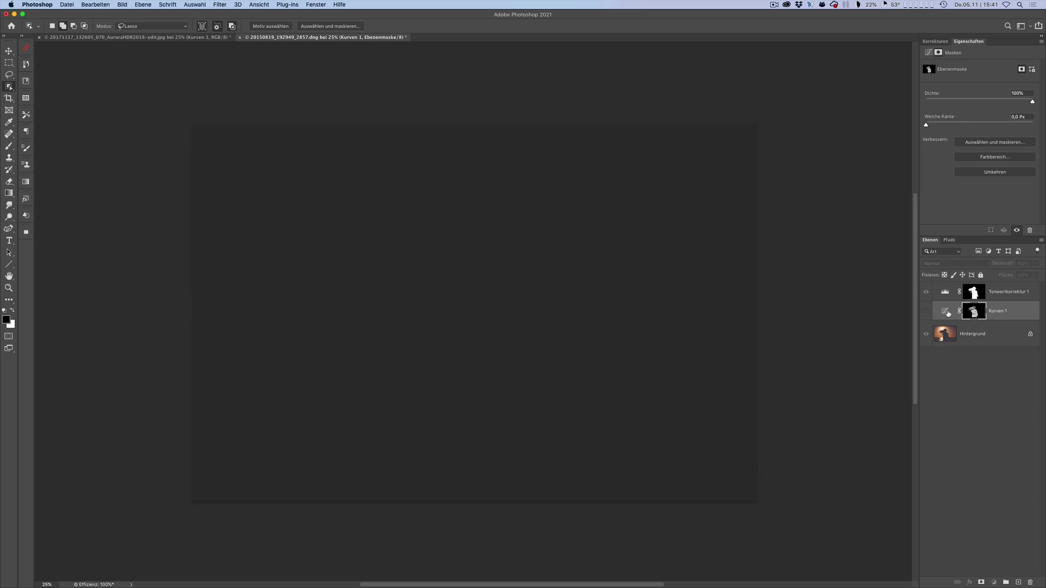
left_click(925, 311)
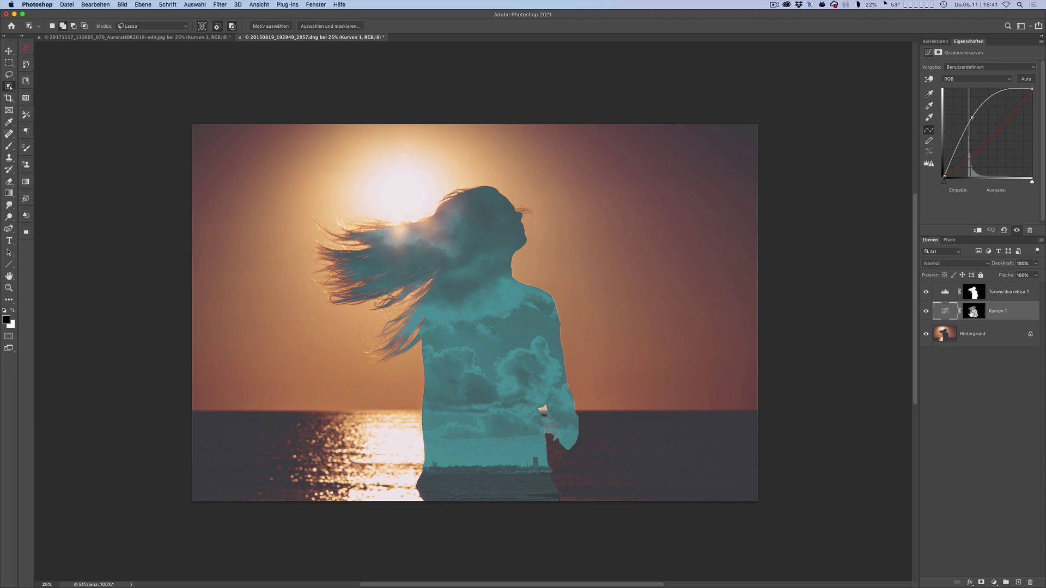
left_click(9, 51)
- Drag the cloud layer right and try rescaling it with Free Transform
left_click_drag(513, 436, 544, 391)
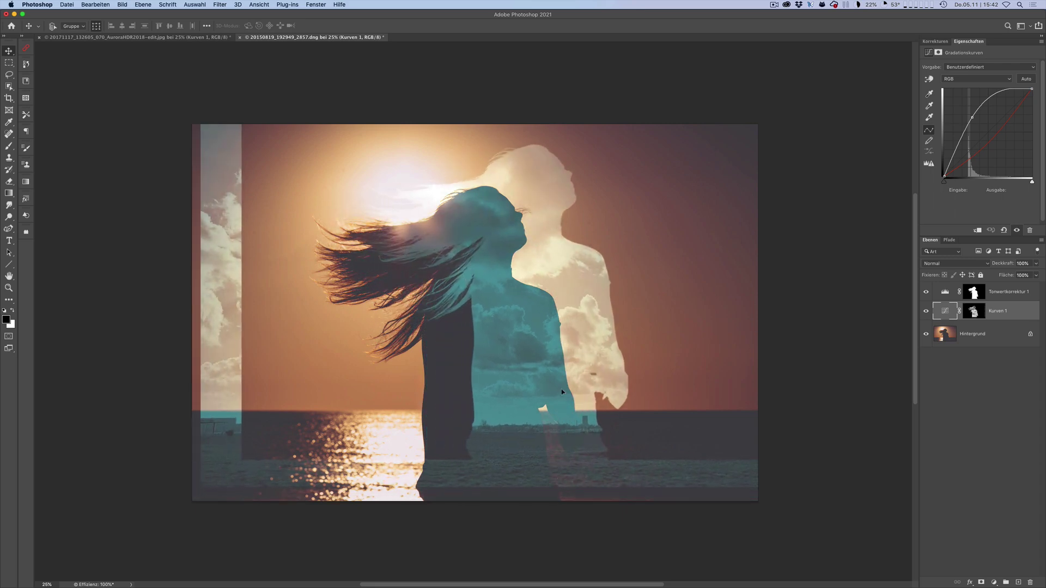
left_click_drag(544, 391, 567, 394)
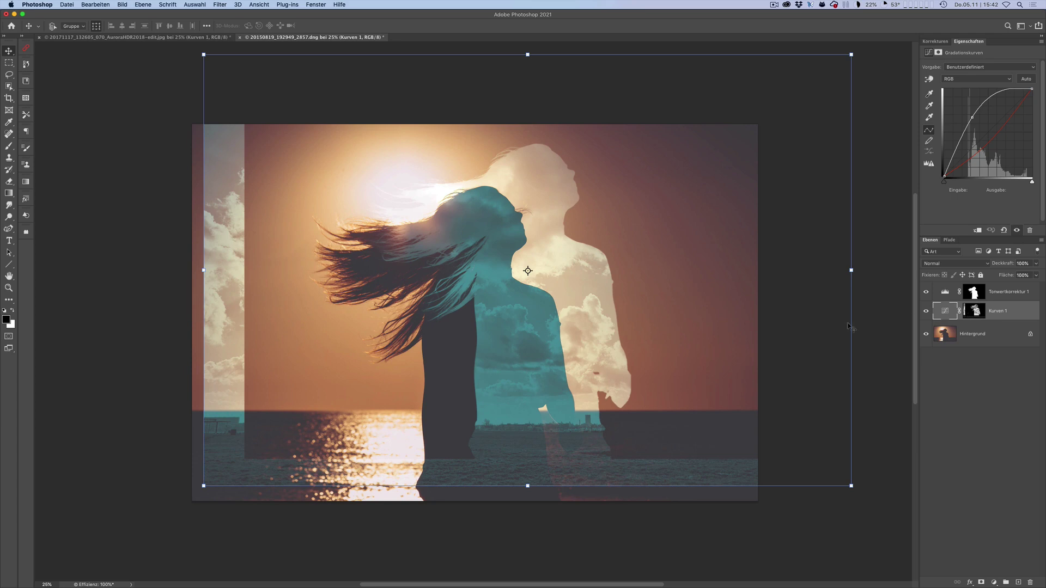
mouse_move(599, 369)
left_mouse_down()
mouse_move(712, 363)
mouse_move(525, 376)
mouse_move(546, 405)
mouse_move(557, 399)
left_mouse_up()
key("super+t")
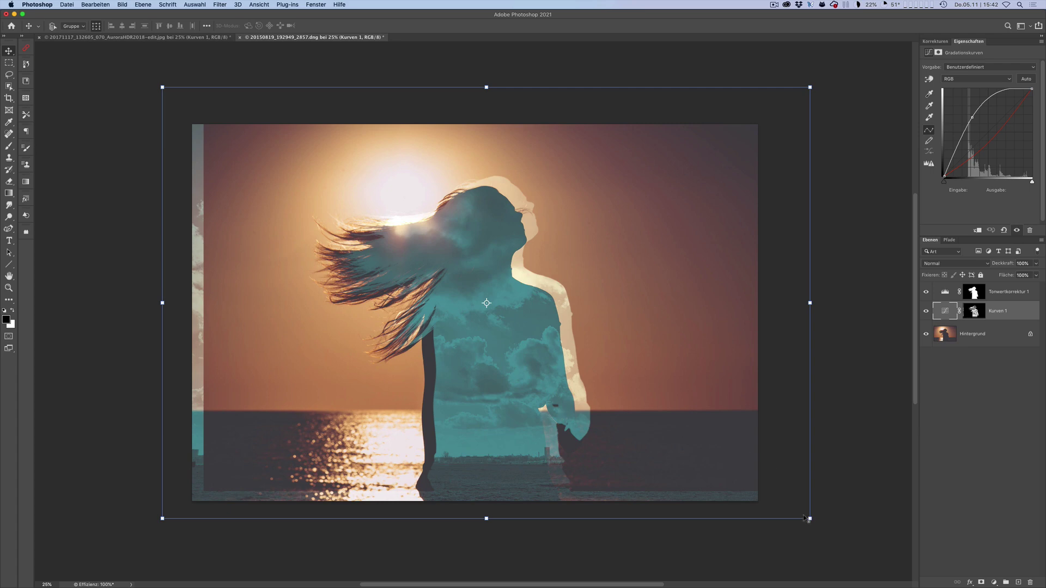
mouse_move(810, 518)
left_mouse_down()
mouse_move(725, 462)
mouse_move(759, 495)
left_mouse_up()
mouse_move(613, 370)
left_mouse_down()
mouse_move(646, 426)
mouse_move(636, 336)
mouse_move(513, 380)
mouse_move(513, 418)
mouse_move(570, 373)
mouse_move(587, 377)
left_mouse_up()
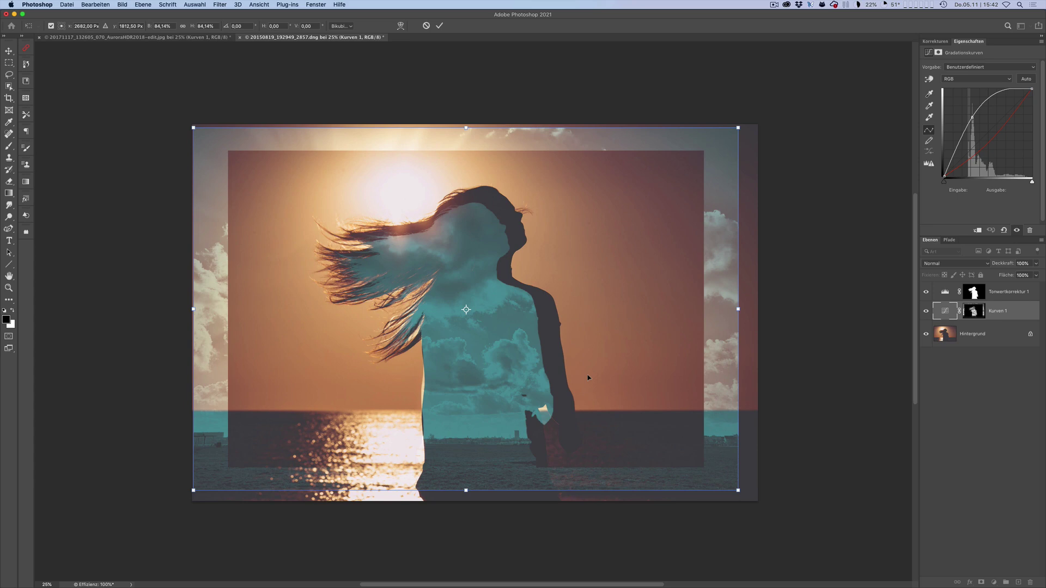
- Cancel the transform, undo twice, and deselect to leave the plain silhouette with Kurven 1 hidden
left_click(426, 26)
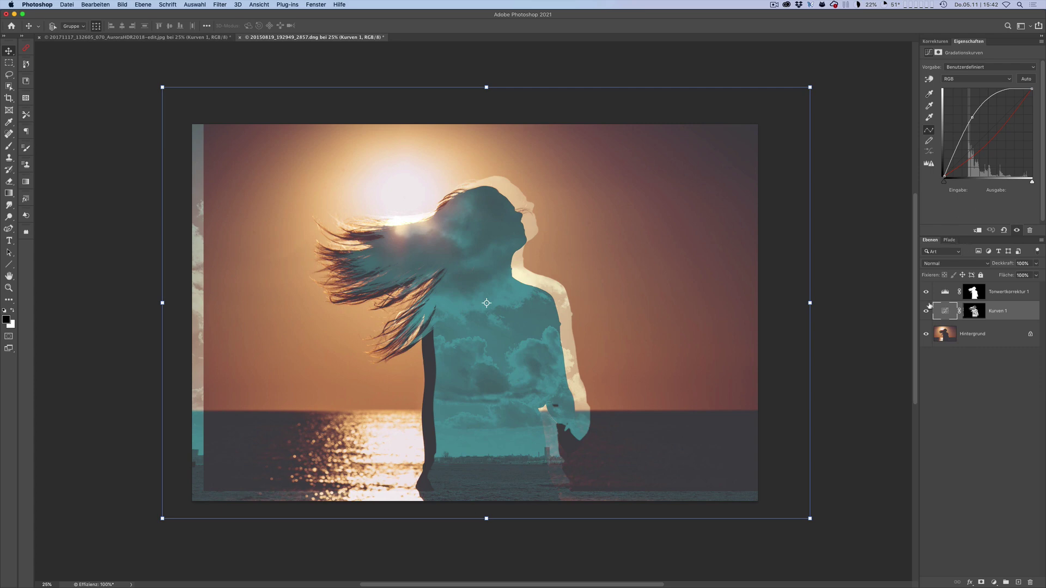
key("super+z")
key("super+z")
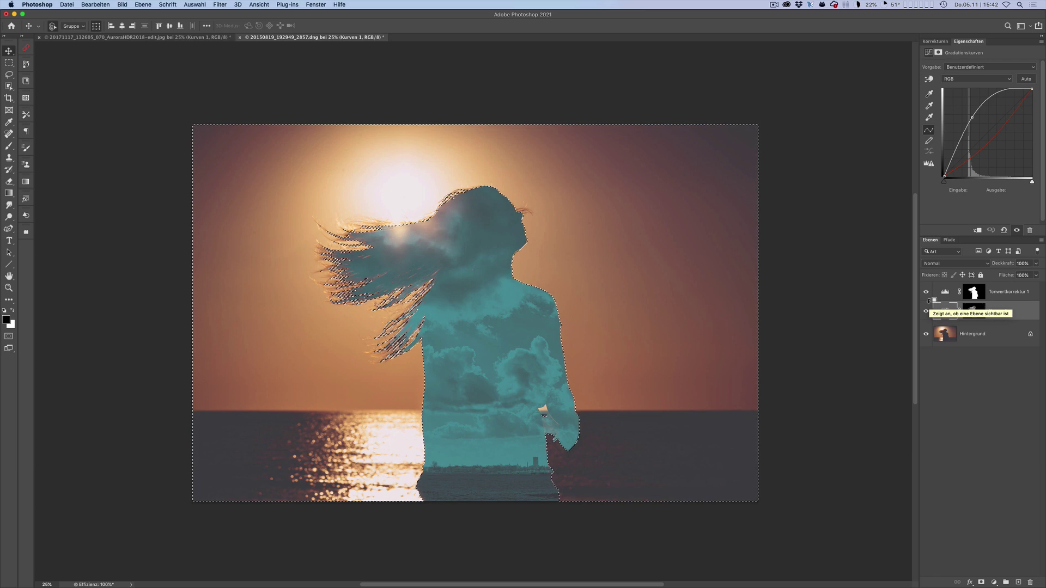
key("super+z")
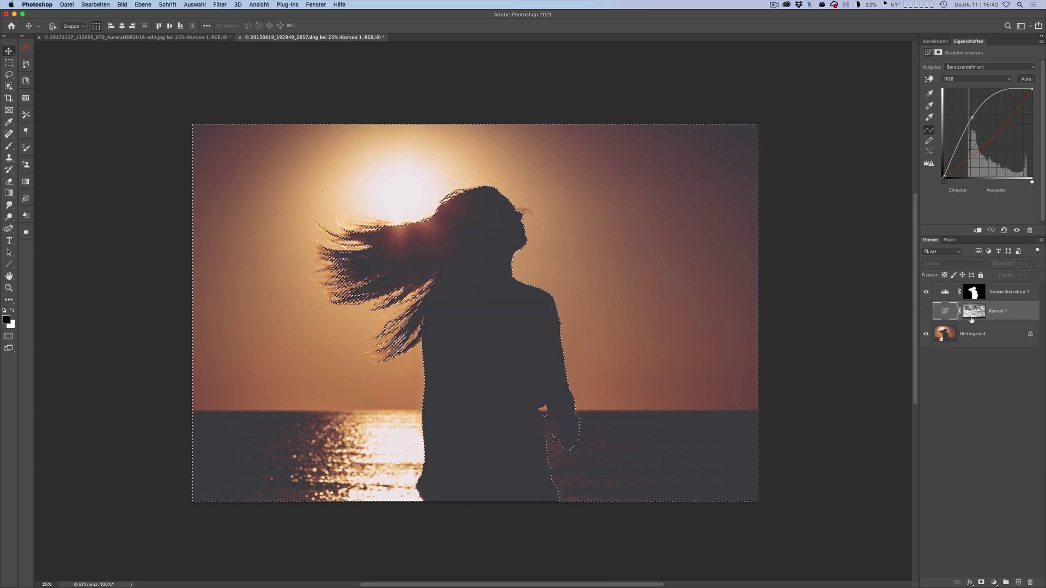
key("super+d")
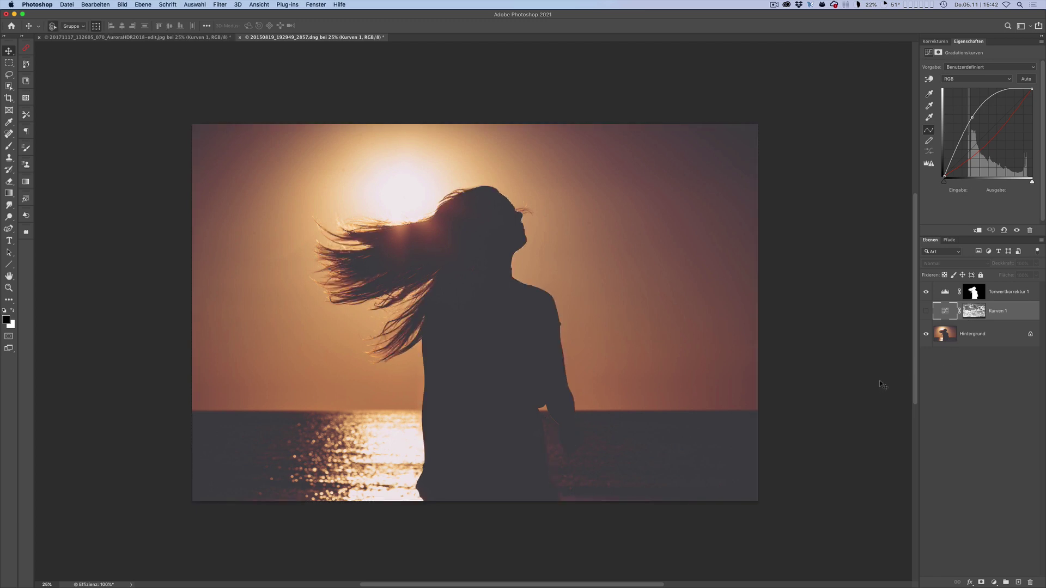
- Group the visible Kurven 1 into Gruppe 1 and copy the Tonwertkorrektur 1 silhouette mask onto it
left_click(926, 311)
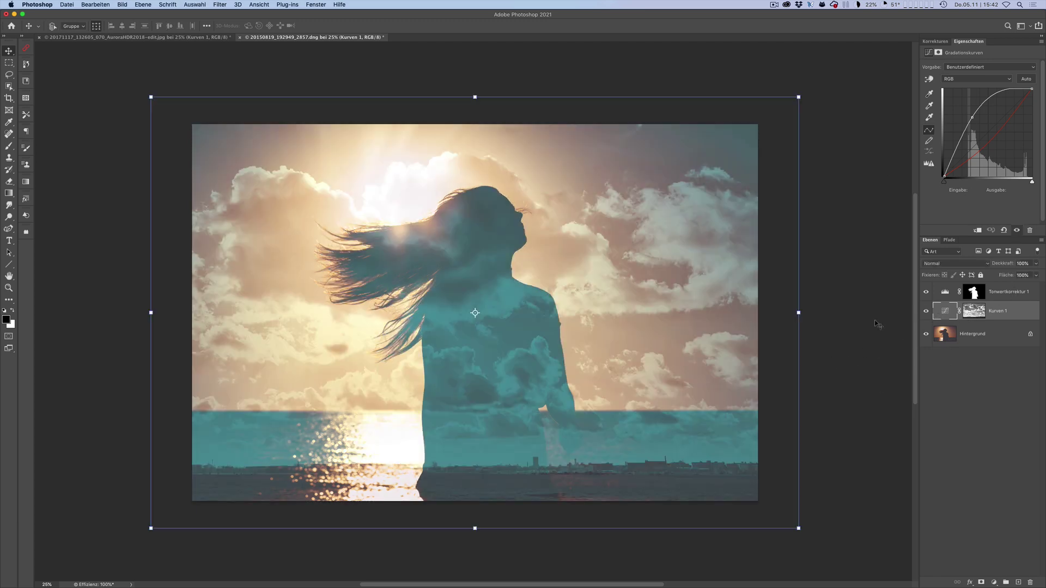
key("super")
key("super+g")
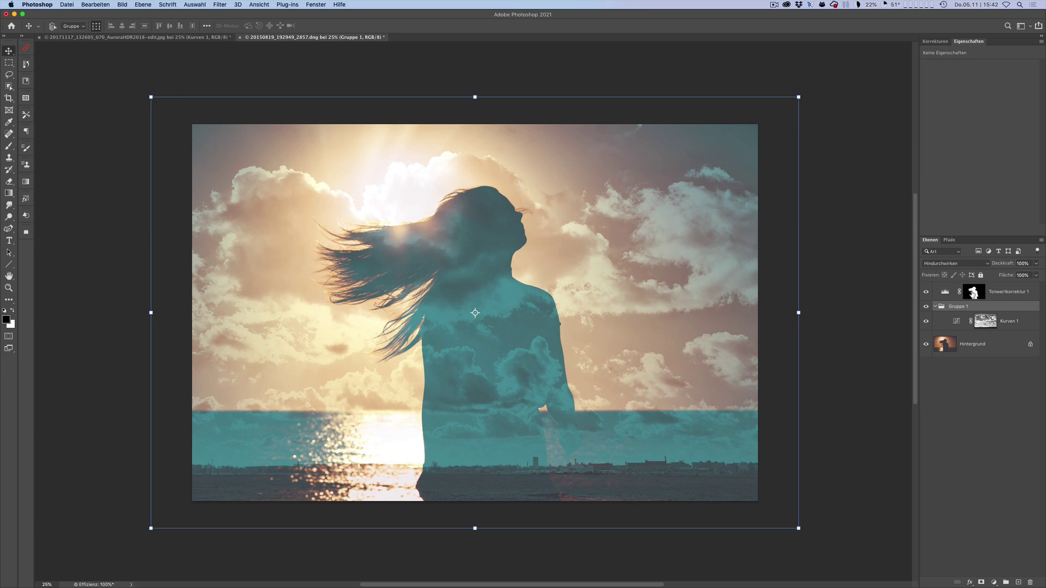
left_click_drag(974, 294, 974, 307)
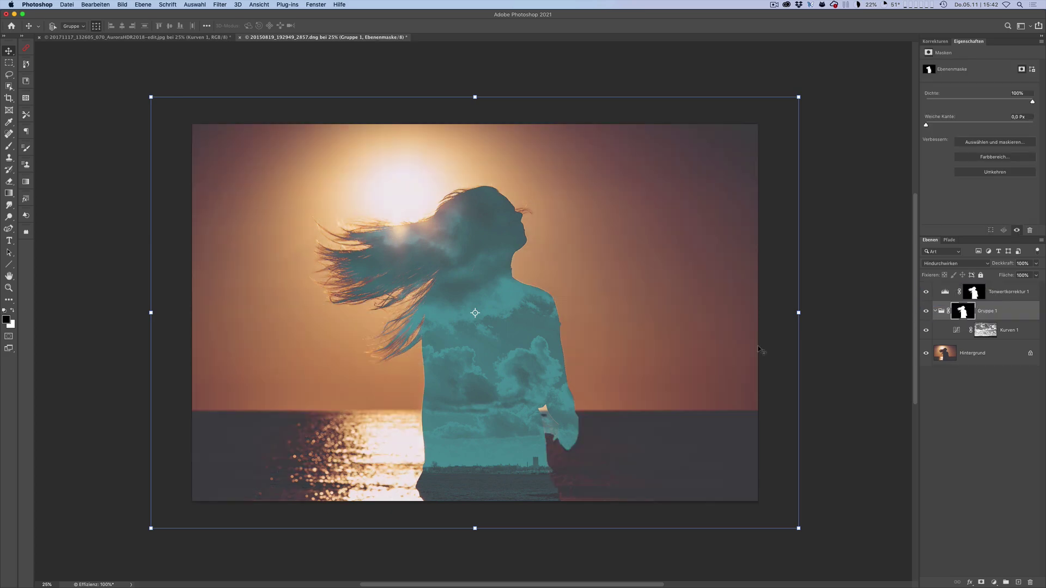
left_click(984, 335)
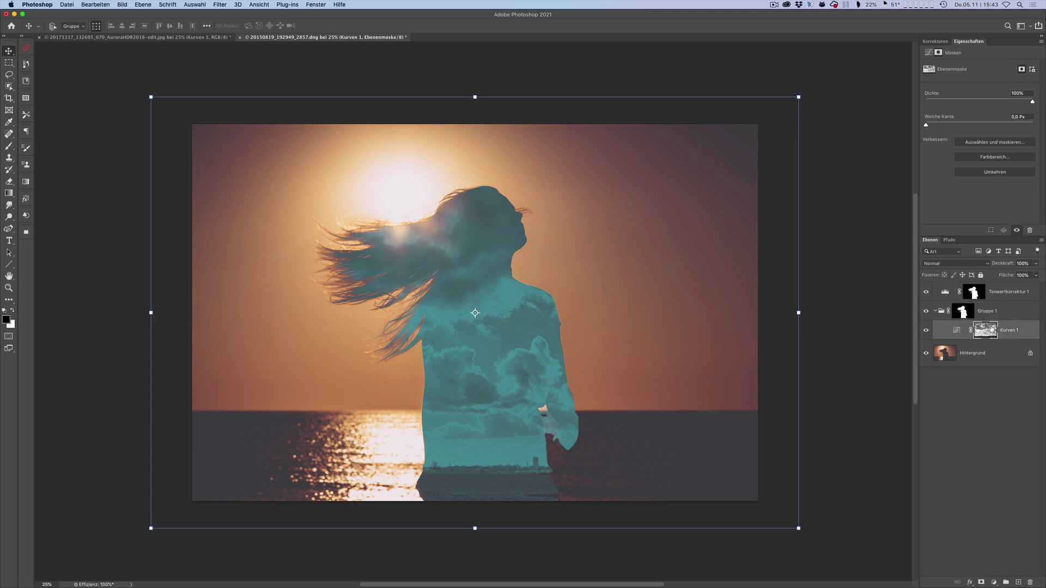
- Drag the cloud texture around inside the silhouette to a new position
left_click_drag(362, 343, 277, 330)
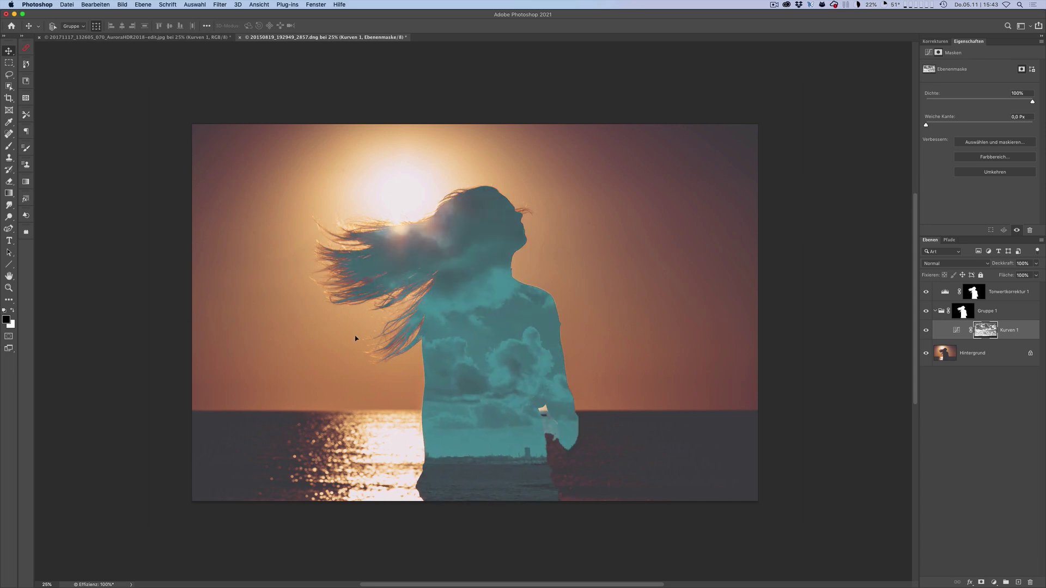
mouse_move(277, 330)
left_mouse_down()
mouse_move(464, 347)
mouse_move(436, 377)
mouse_move(463, 364)
left_mouse_up()
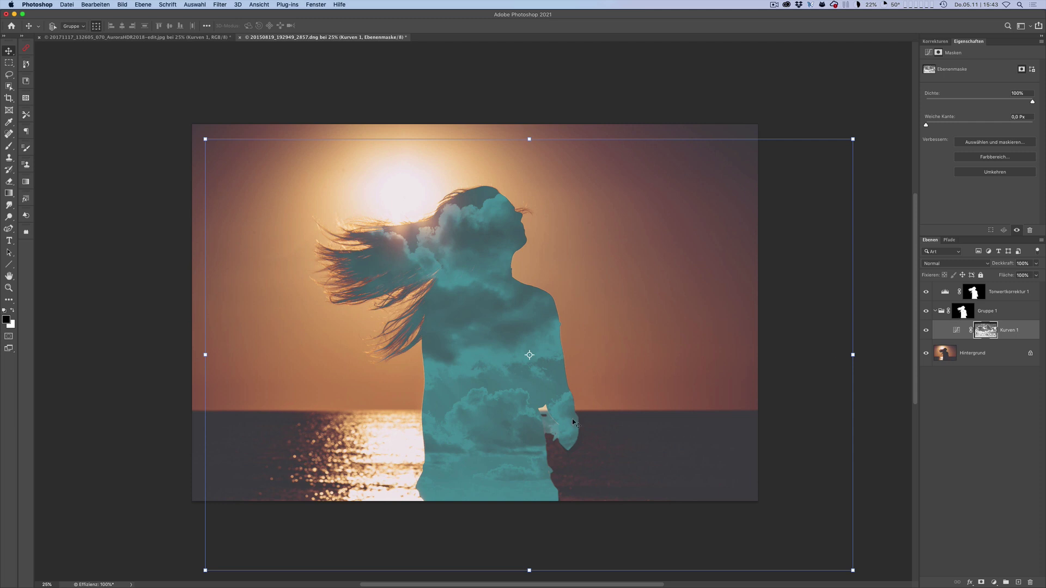
mouse_move(541, 409)
left_mouse_down()
mouse_move(410, 273)
mouse_move(542, 405)
mouse_move(488, 318)
left_mouse_up()
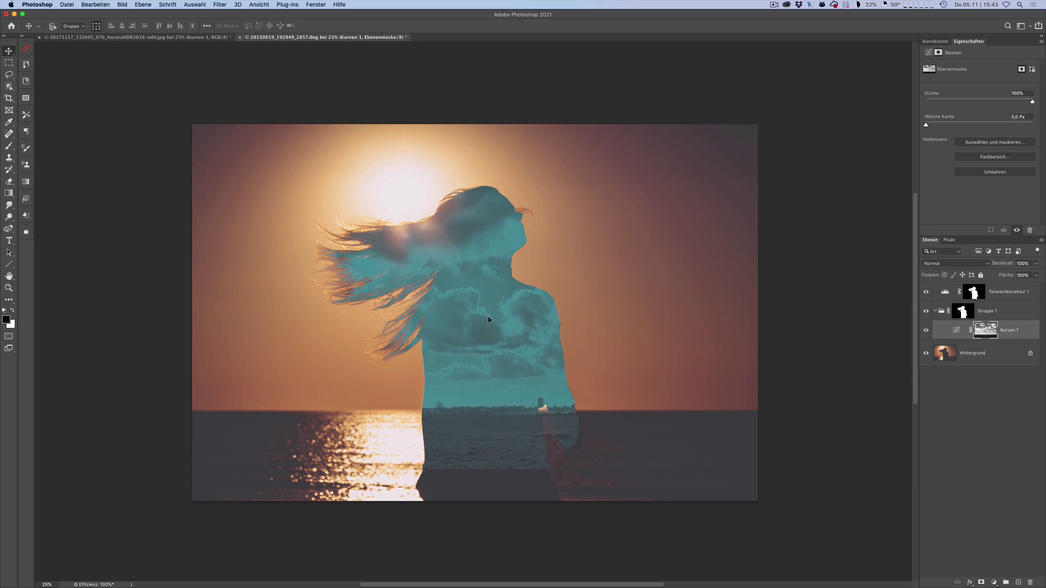
- Scale the clouds down with Free Transform, shift them slightly lower, and commit
key("ctrl+t")
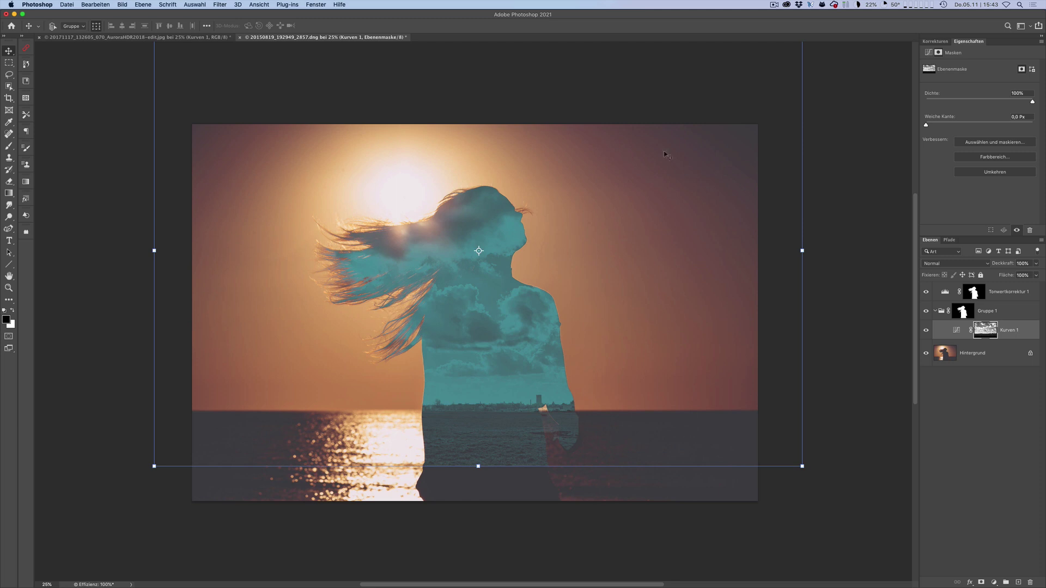
scroll(665, 152, "down", 3)
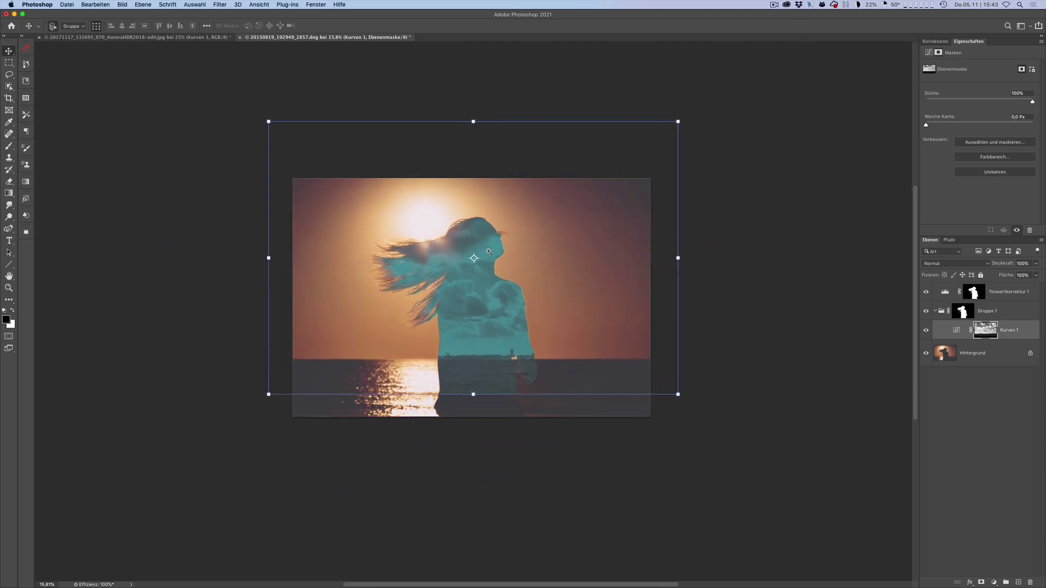
left_click_drag(678, 121, 627, 145)
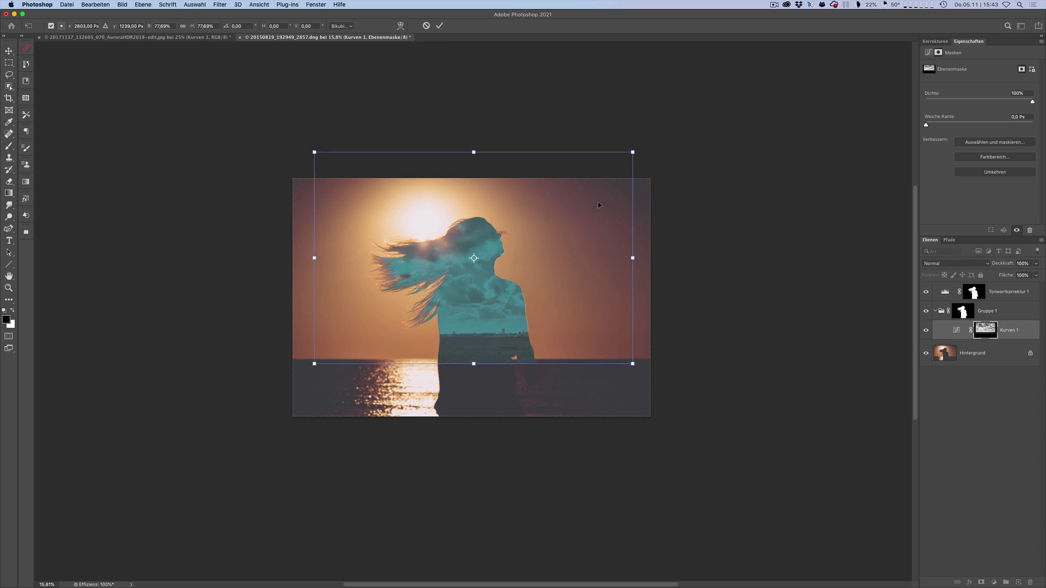
mouse_move(532, 303)
left_mouse_down()
mouse_move(525, 329)
mouse_move(534, 329)
left_mouse_up()
key("ctrl+0")
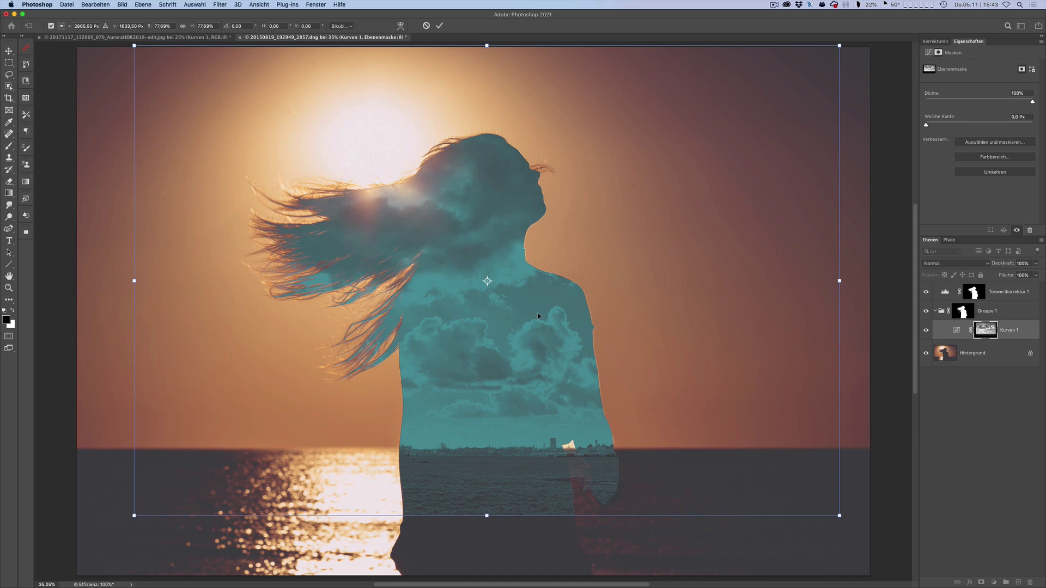
left_click(955, 450)
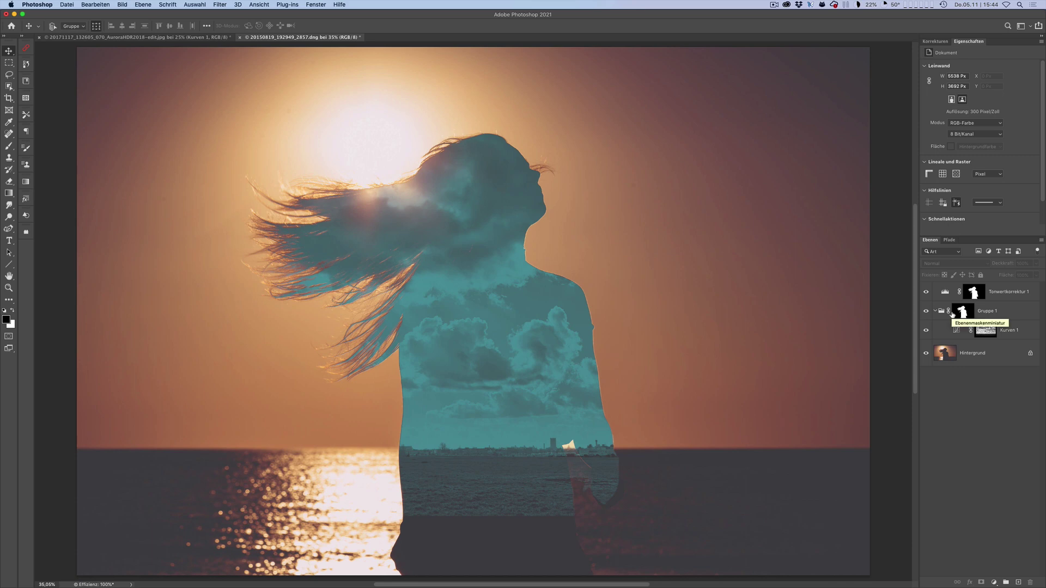
- Select the Gruppe 1 mask, try a Weiche Kante feather, and view the mask alone
left_click(954, 317)
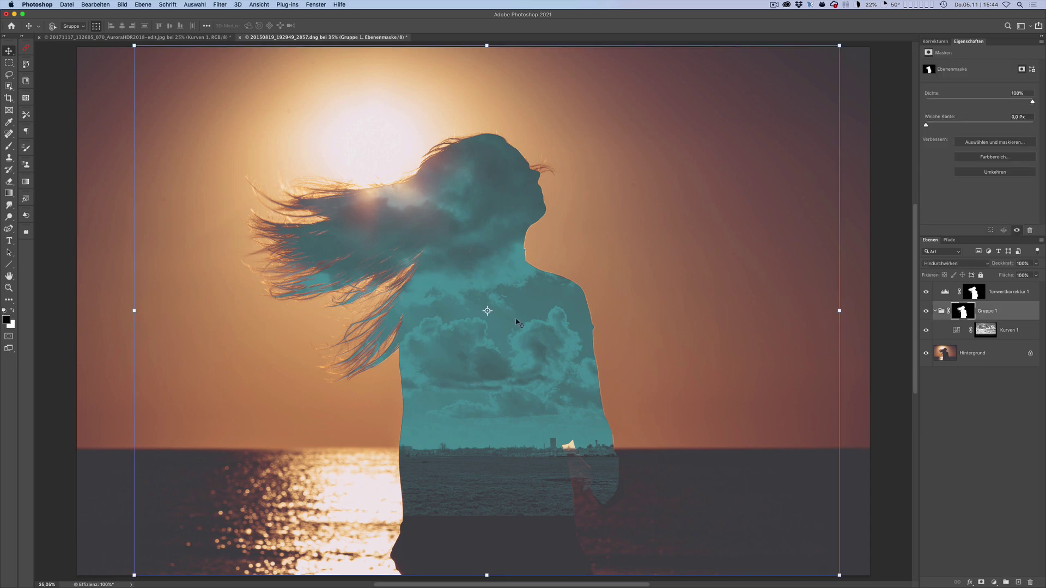
key("b")
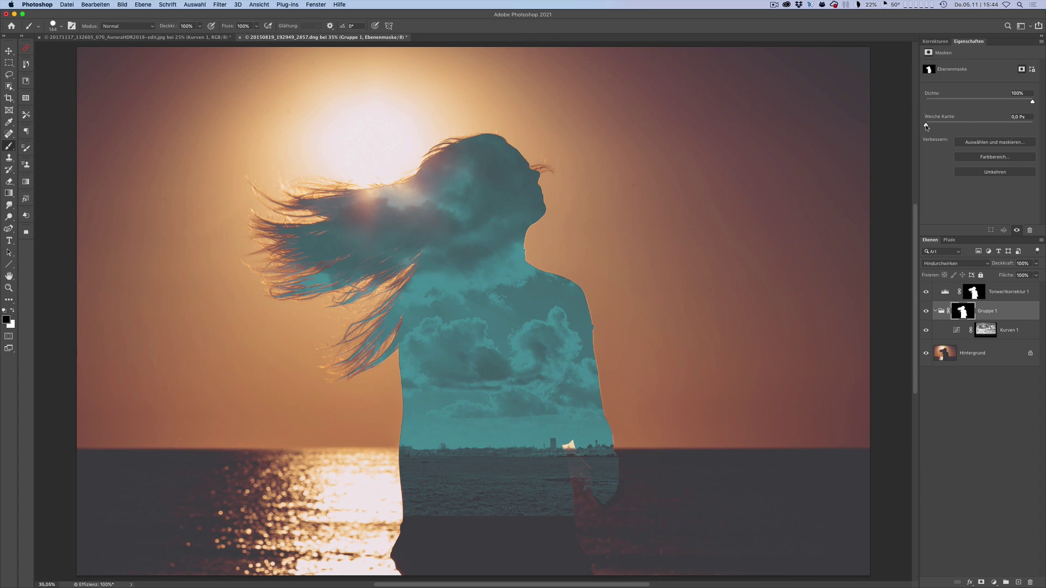
left_click_drag(926, 125, 1003, 124)
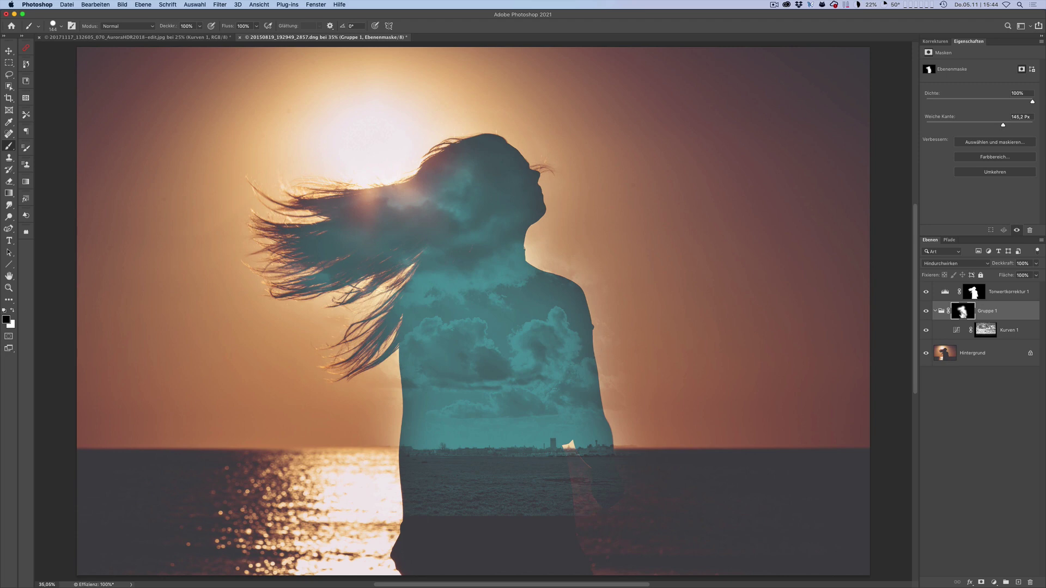
left_click(963, 313, "alt")
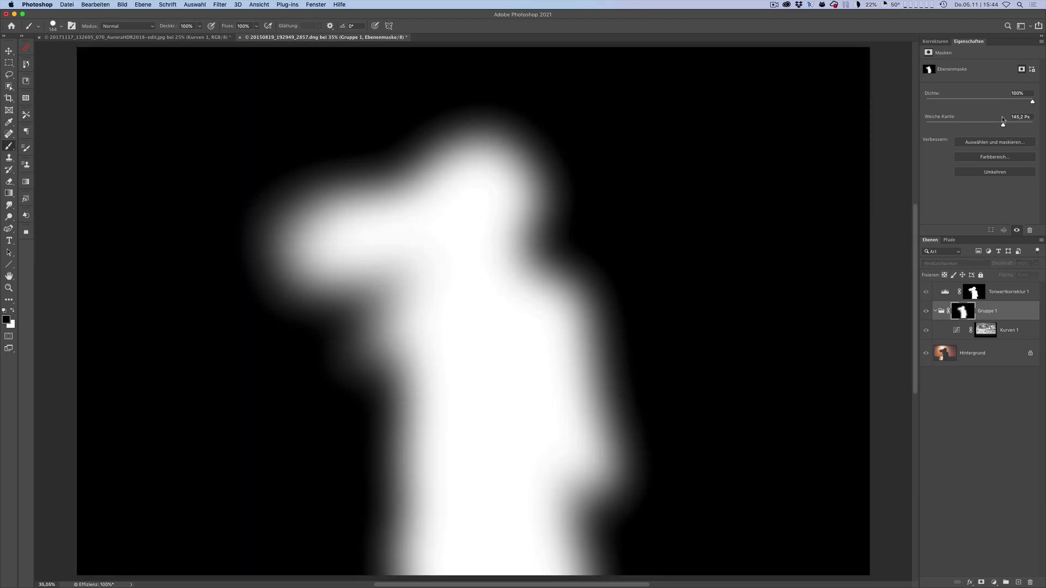
- Compare against a sharp edge, then feather the Gruppe 1 mask to about 149 px
left_click_drag(1002, 120, 936, 126)
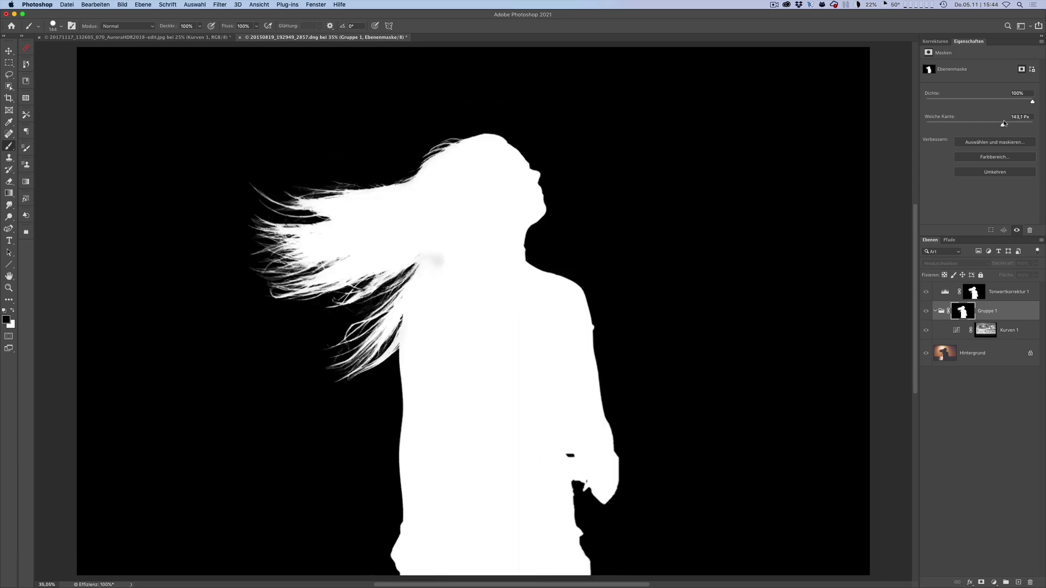
left_click_drag(928, 126, 1003, 125)
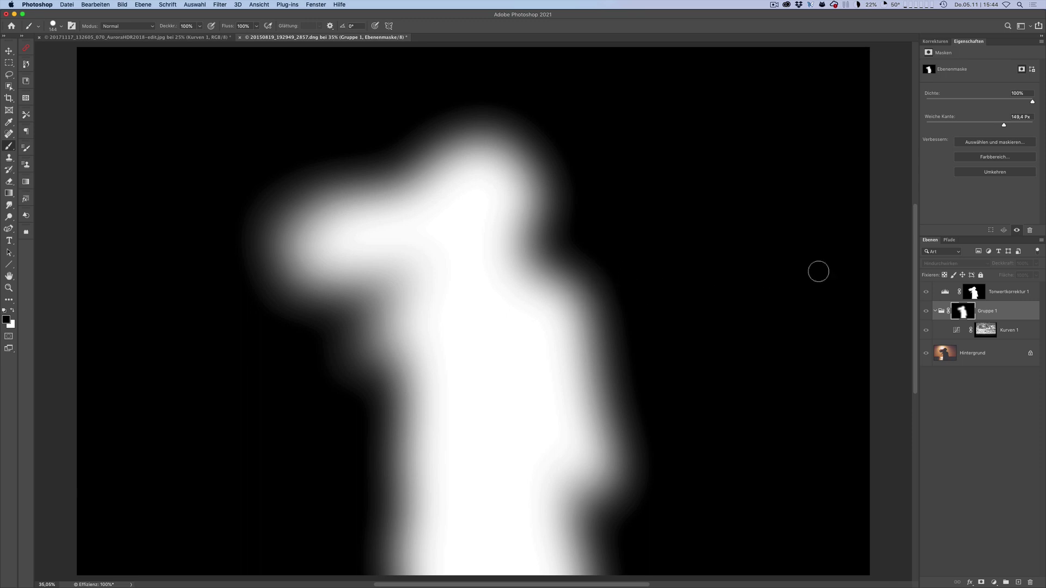
left_click(962, 311, "alt")
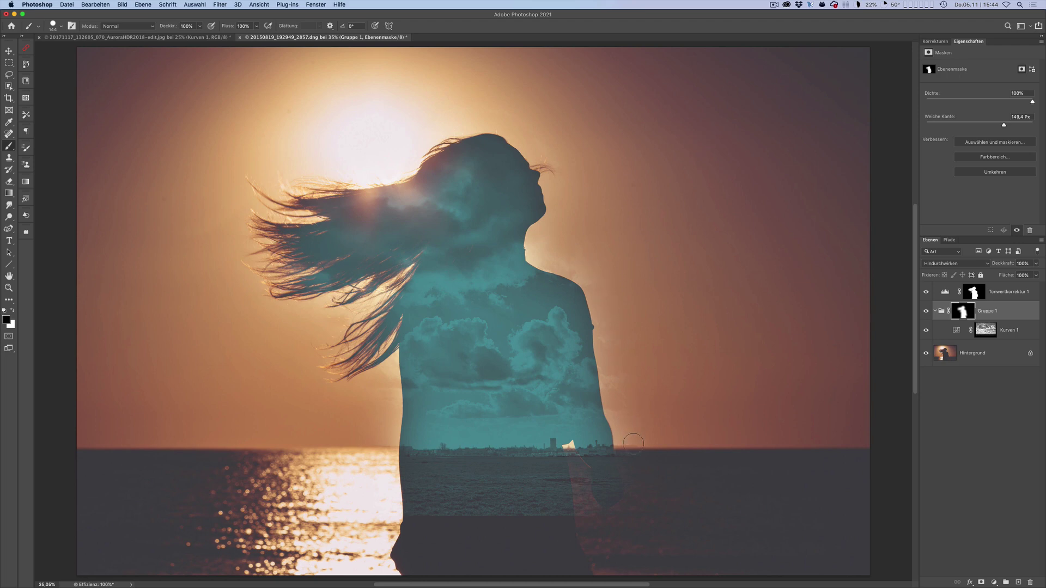
left_click(981, 330)
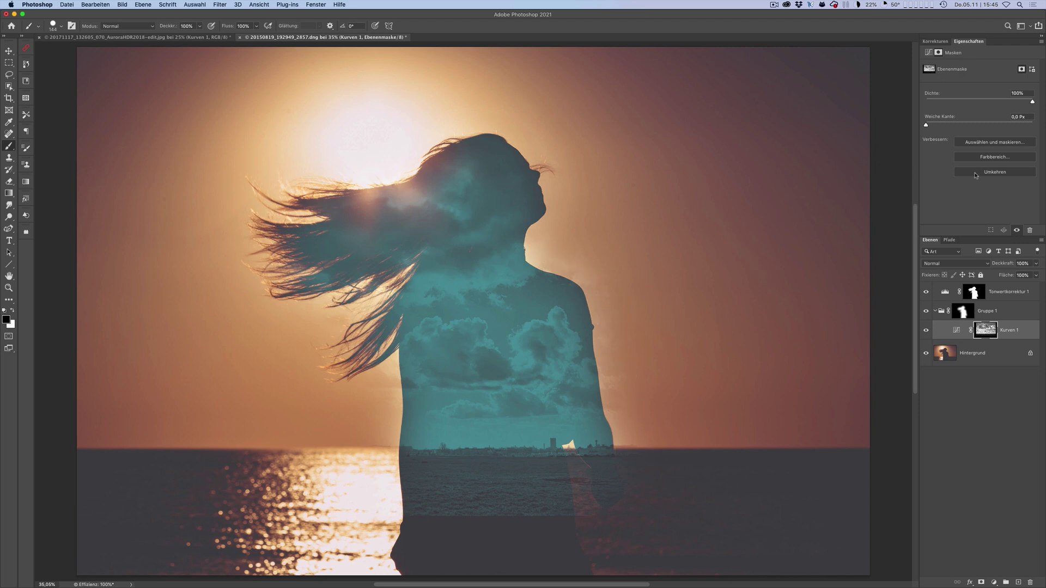
left_click(941, 312)
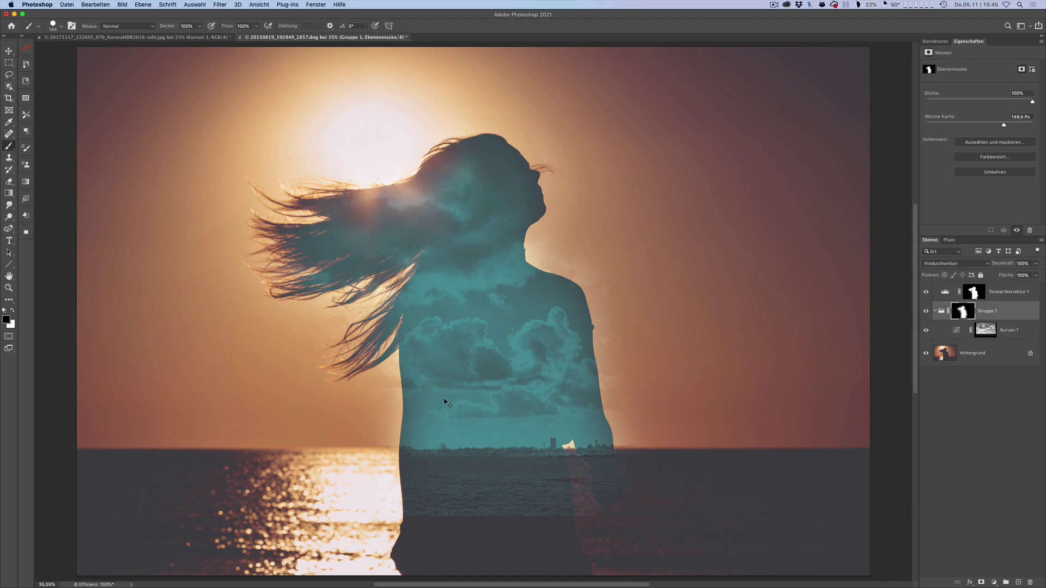
- Nest Gruppe 1 in a new Gruppe 2 with a copied silhouette mask at 0 px feather
key("ctrl+g")
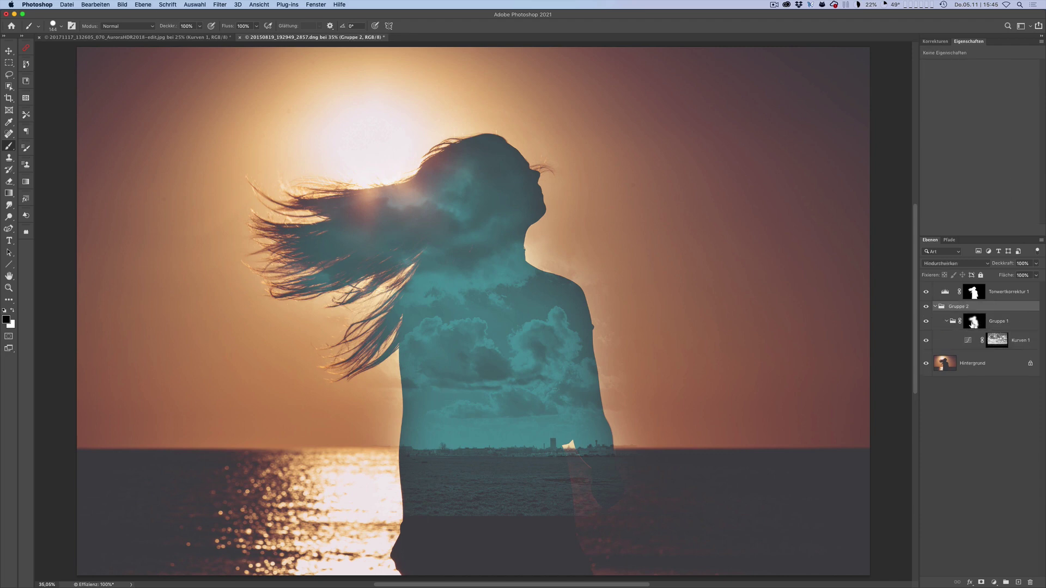
left_click_drag(974, 324, 977, 310)
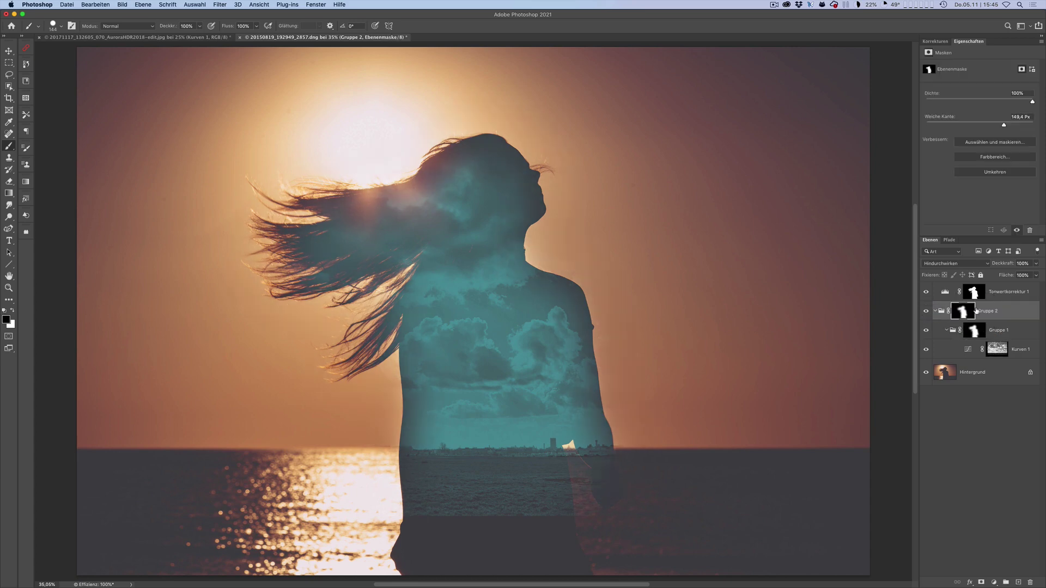
left_click_drag(1004, 124, 926, 125)
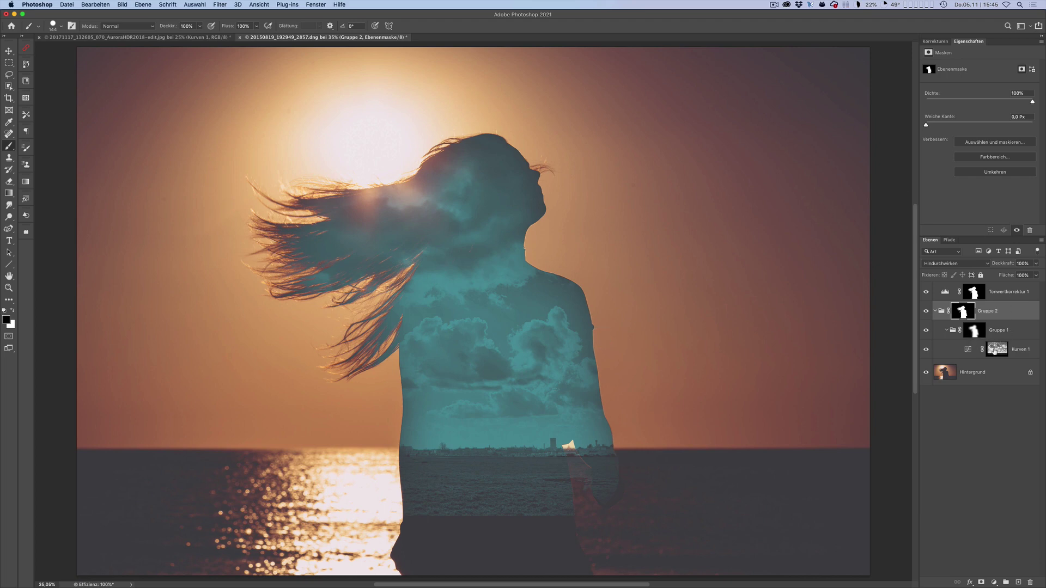
left_click(994, 350)
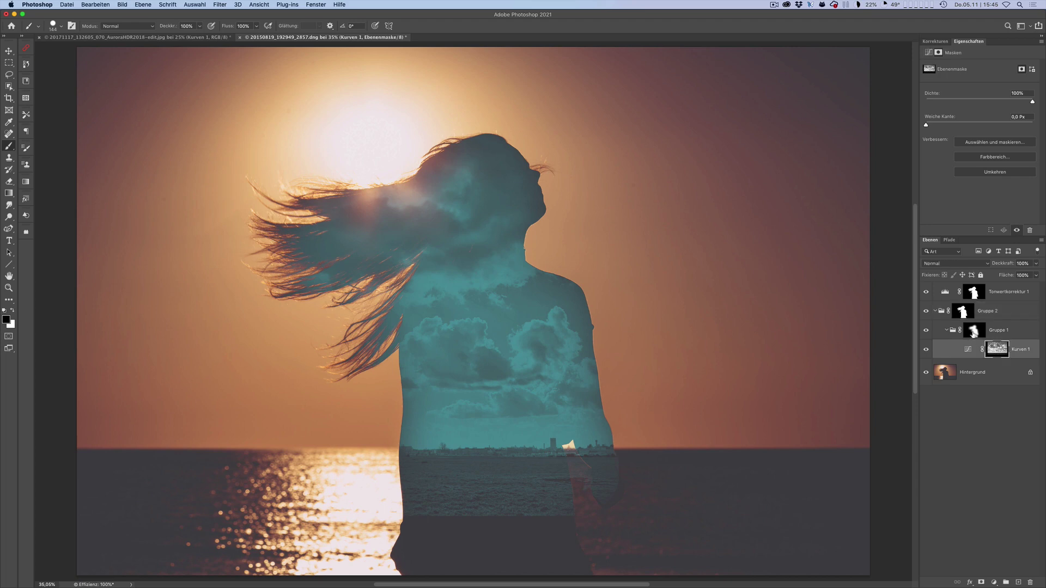
- Feather the Gruppe 1 mask to 115.5 px and toggle the Gruppe 2 mask to compare
left_click(973, 330)
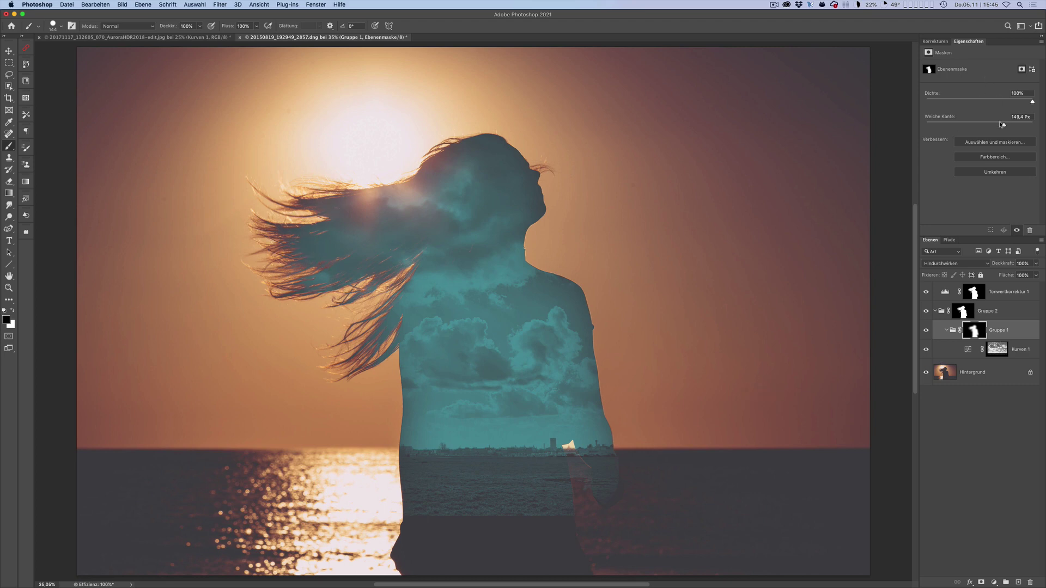
left_click_drag(1002, 124, 925, 124)
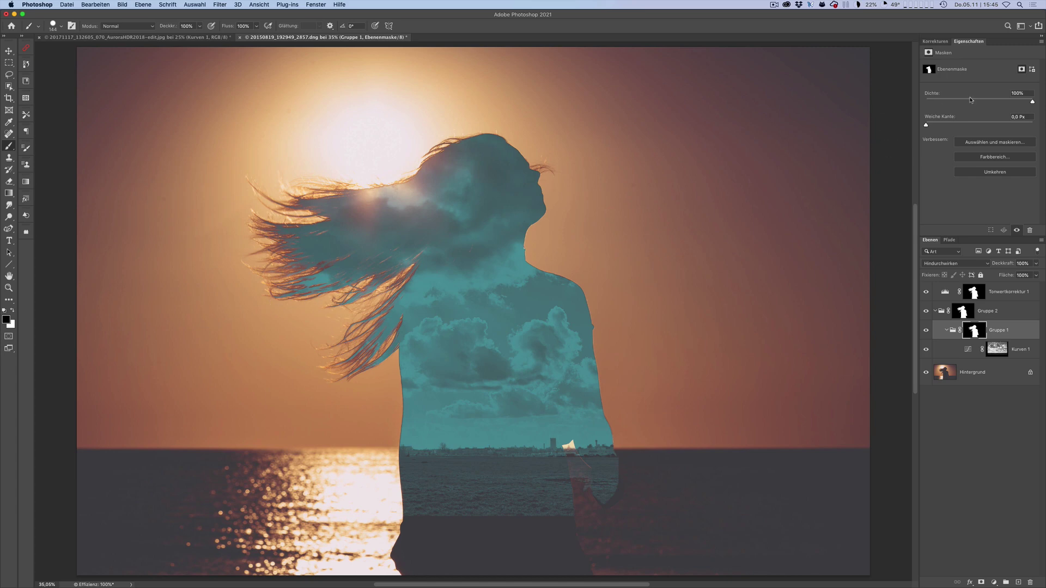
left_click_drag(925, 124, 998, 126)
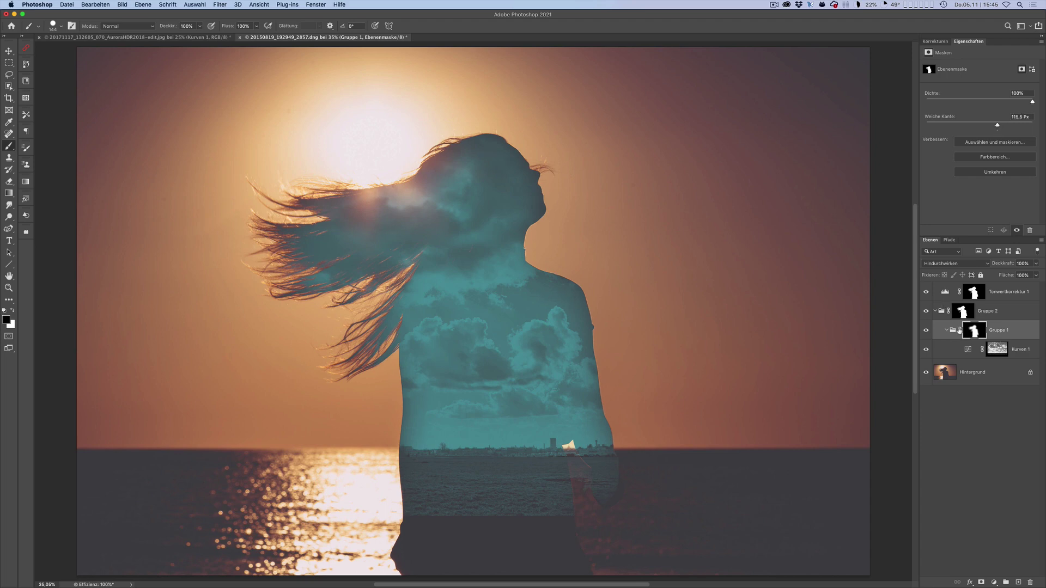
left_click(964, 312, "shift")
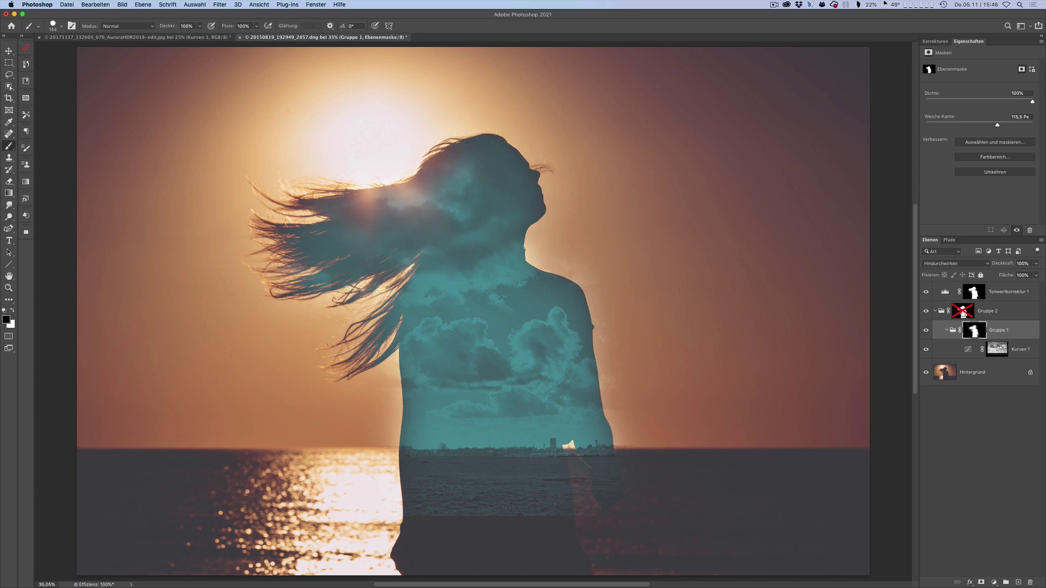
left_click(962, 314, "shift")
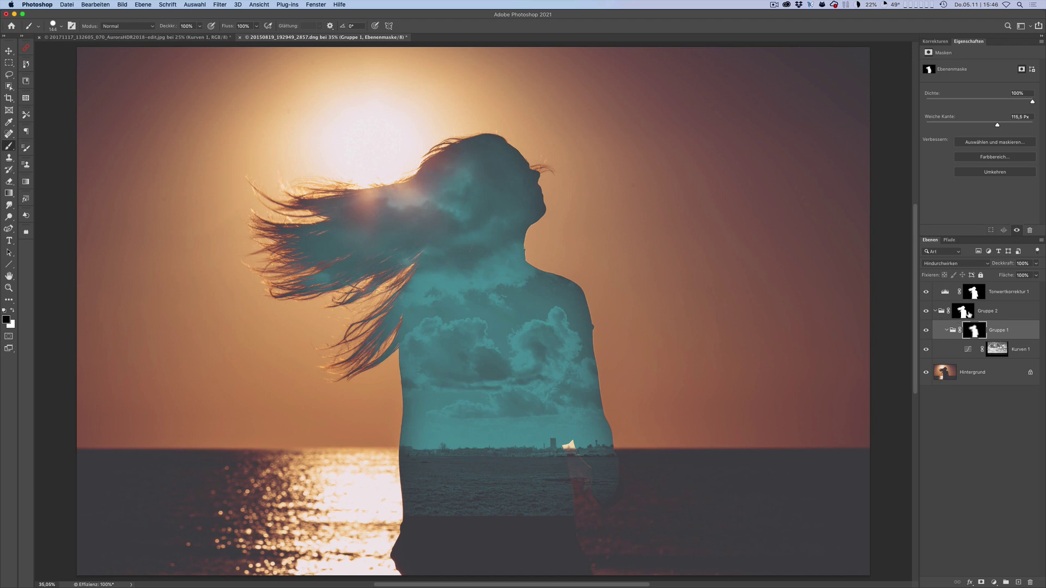
left_click_drag(964, 315, 967, 311)
left_click(964, 313, "alt")
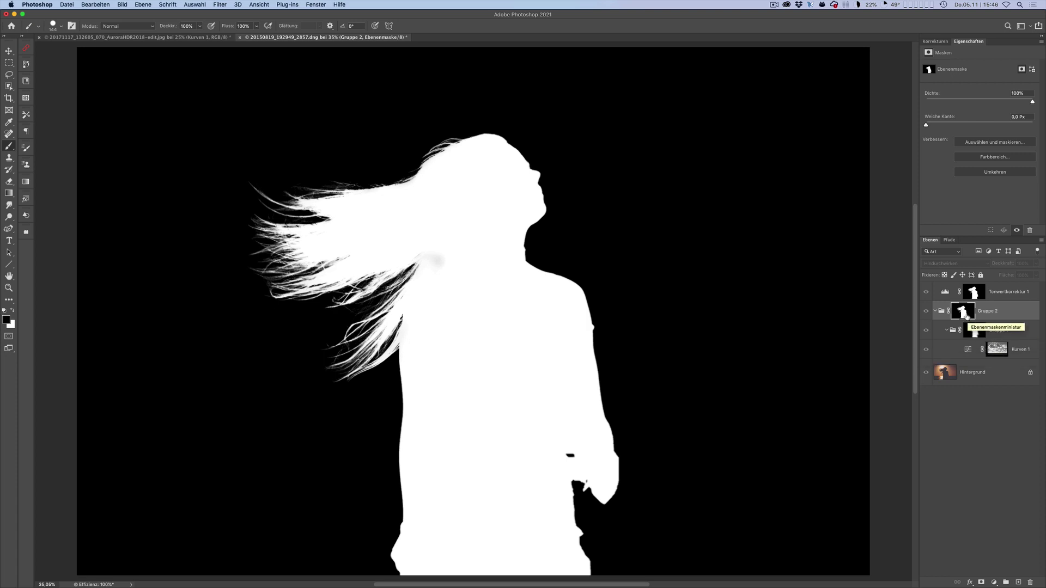
left_click(967, 316, "alt")
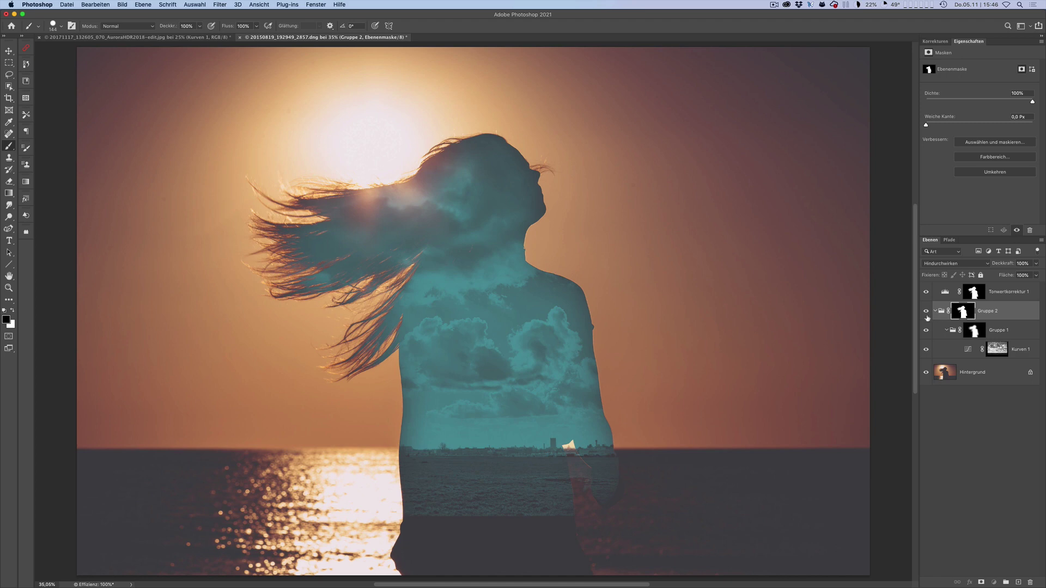
- Wrap Gruppe 2 in a new Gruppe 3 with a white layer mask
key("super+g")
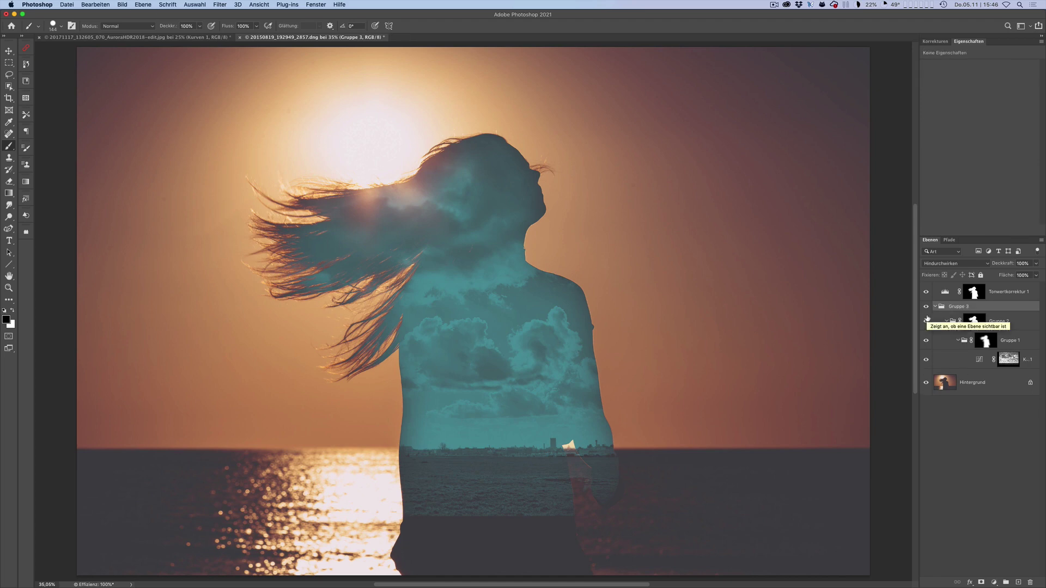
key("super+shift+m")
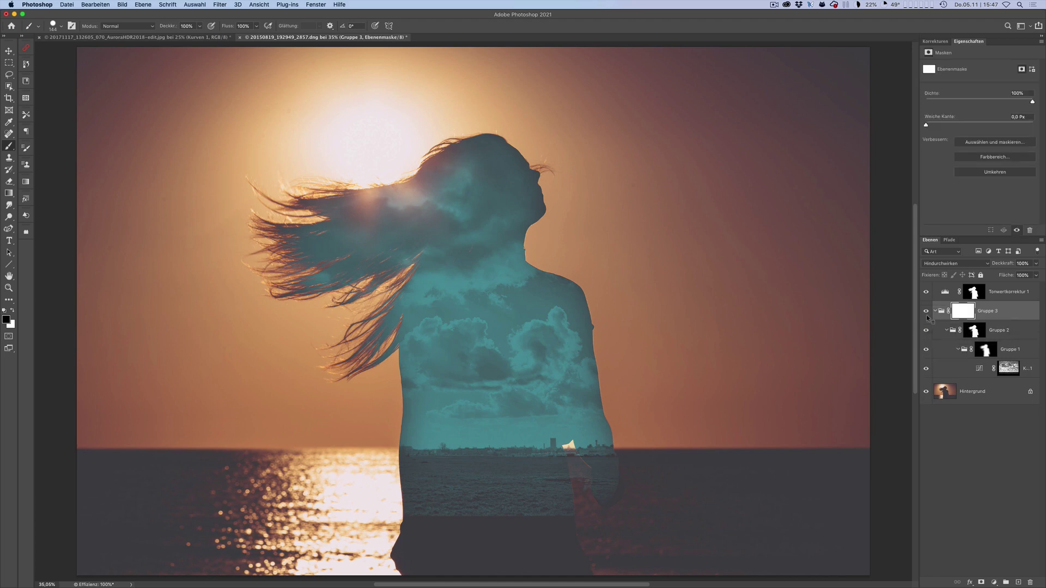
scroll(555, 368, "down", 2)
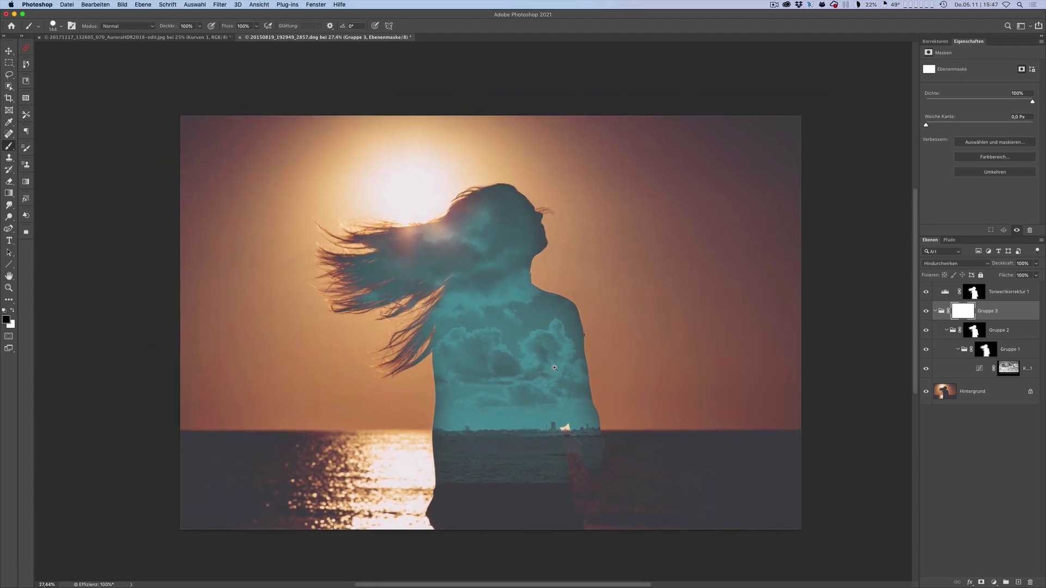
- Select the sea up to the horizon, fill it black on the Gruppe 3 mask, and deselect
key("m")
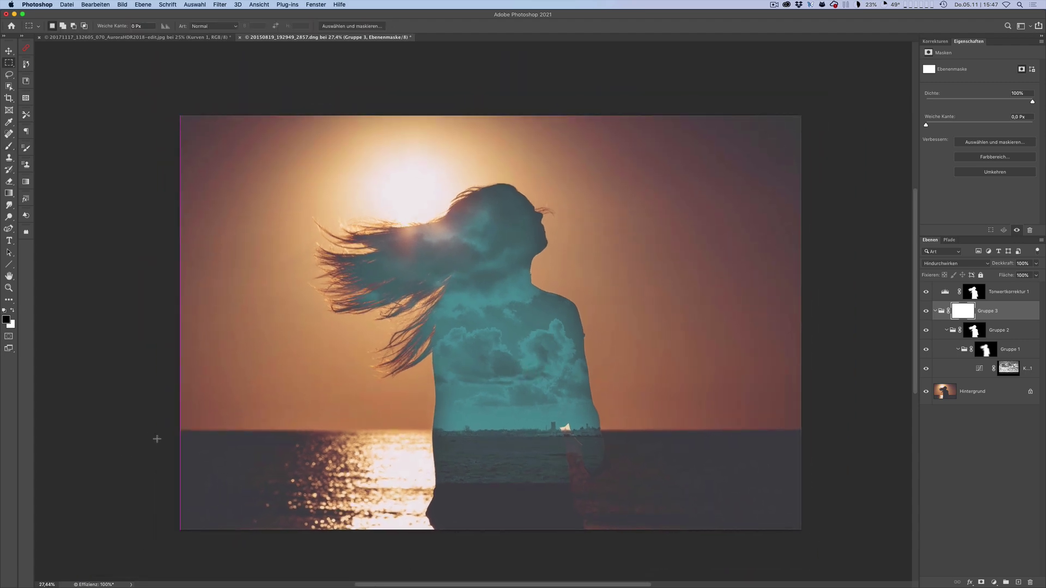
mouse_move(157, 434)
left_mouse_down()
mouse_move(630, 541)
mouse_move(844, 551)
left_mouse_up()
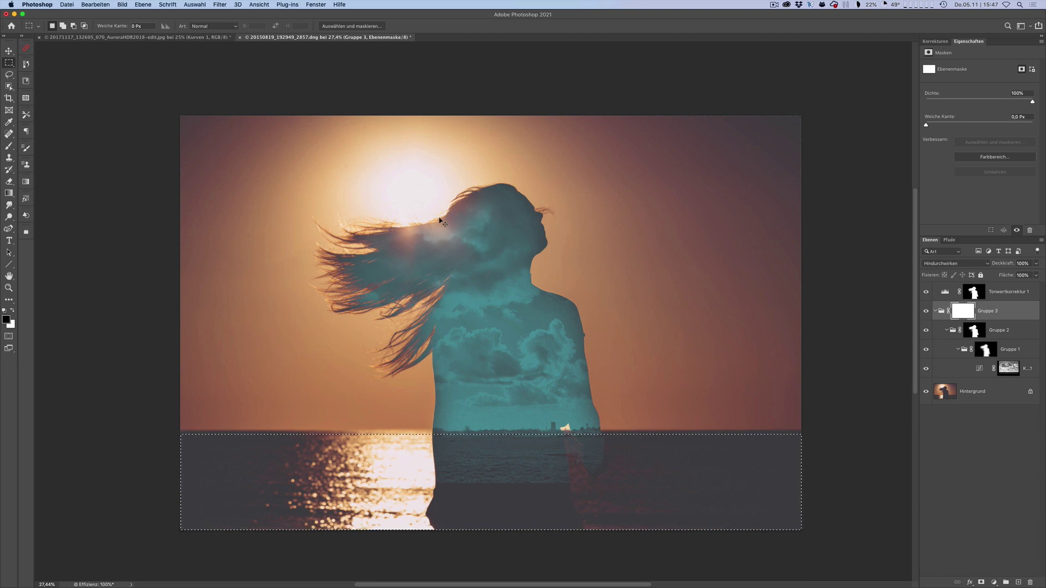
key("ctrl+t")
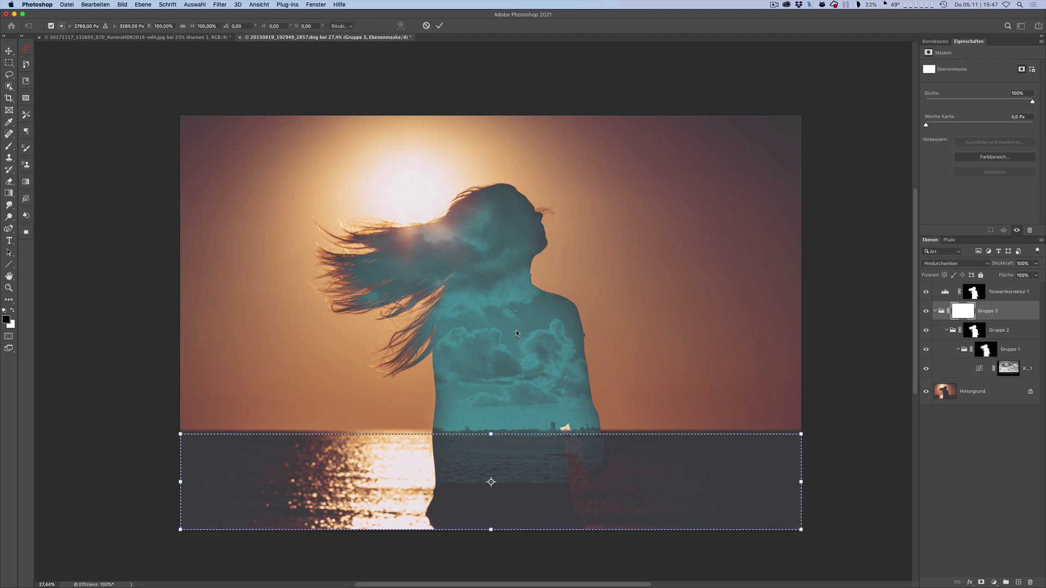
left_click_drag(490, 435, 490, 430)
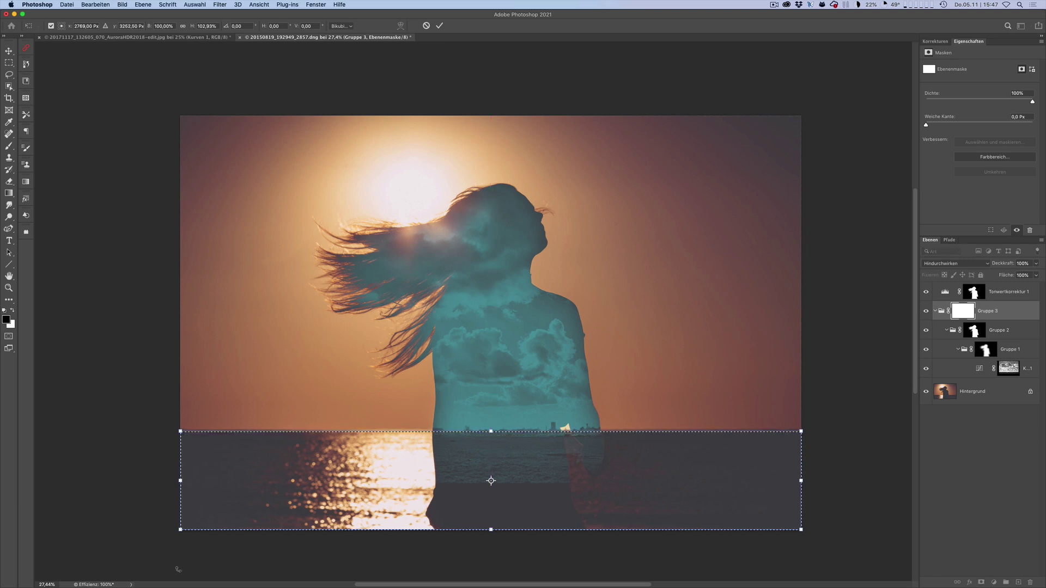
key("Return")
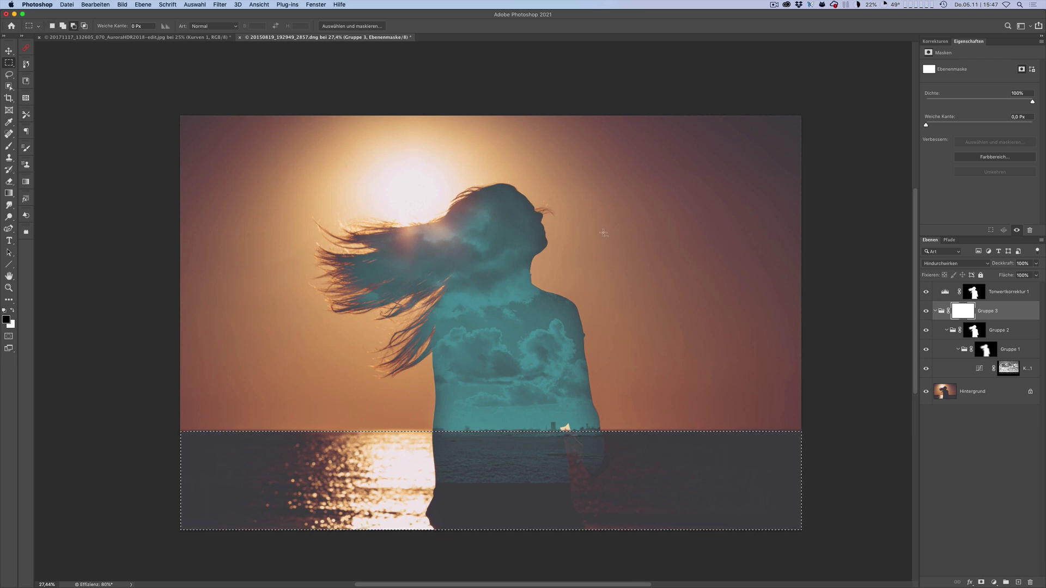
key("alt+BackSpace")
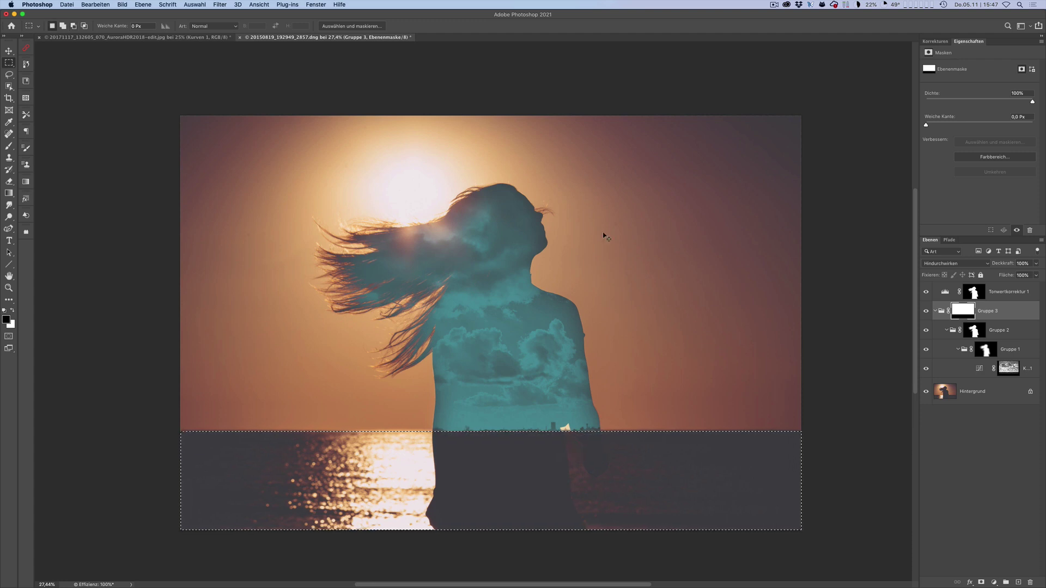
key("ctrl+d")
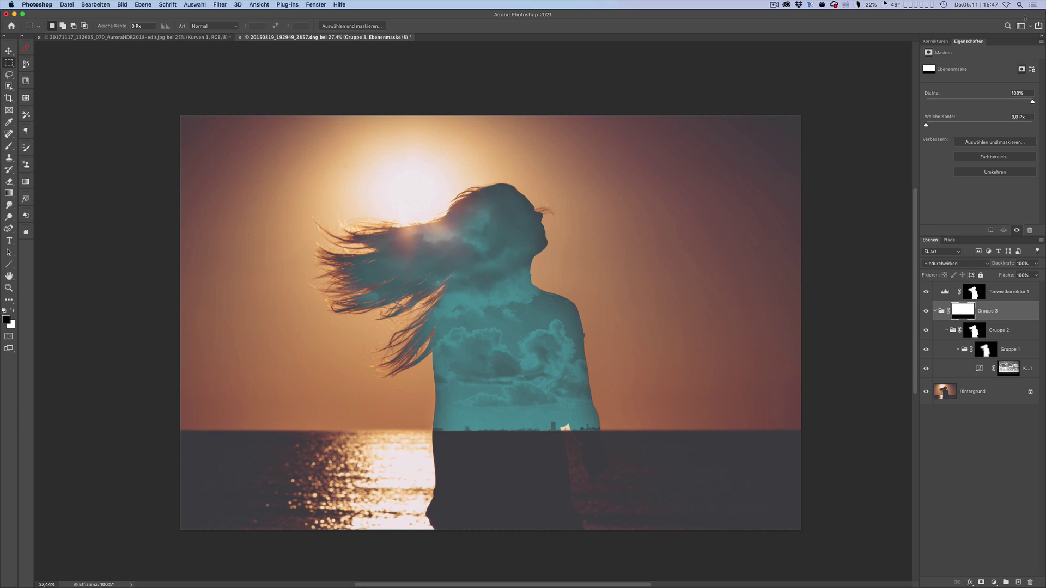
scroll(489, 434, "up", 2)
scroll(489, 434, "up", 4)
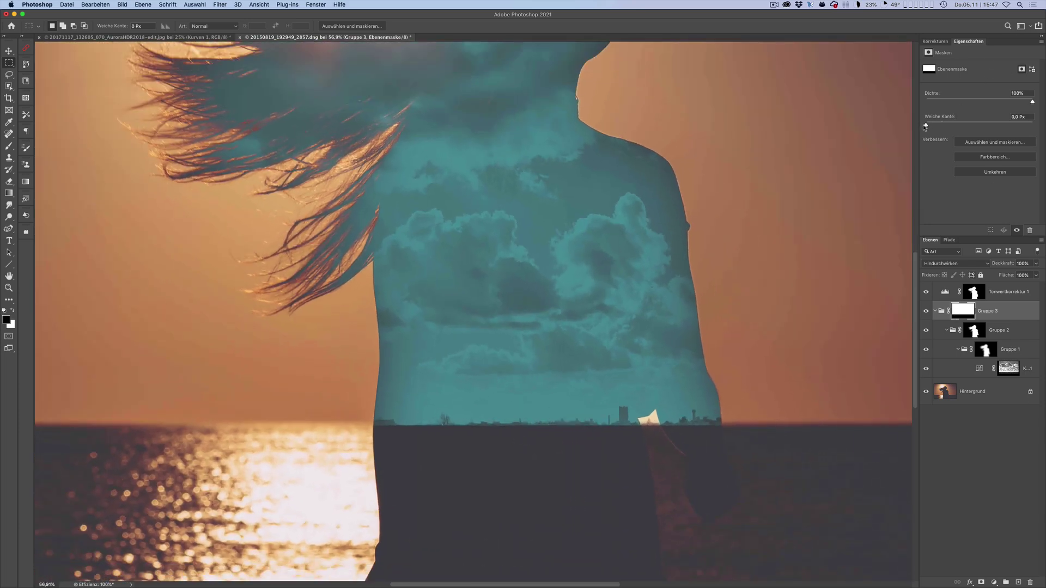
- Feather the Gruppe 3 mask to 24.5 px, fit the image, and reselect Kurven 1
left_click_drag(924, 126, 957, 127)
left_click_drag(957, 127, 974, 124)
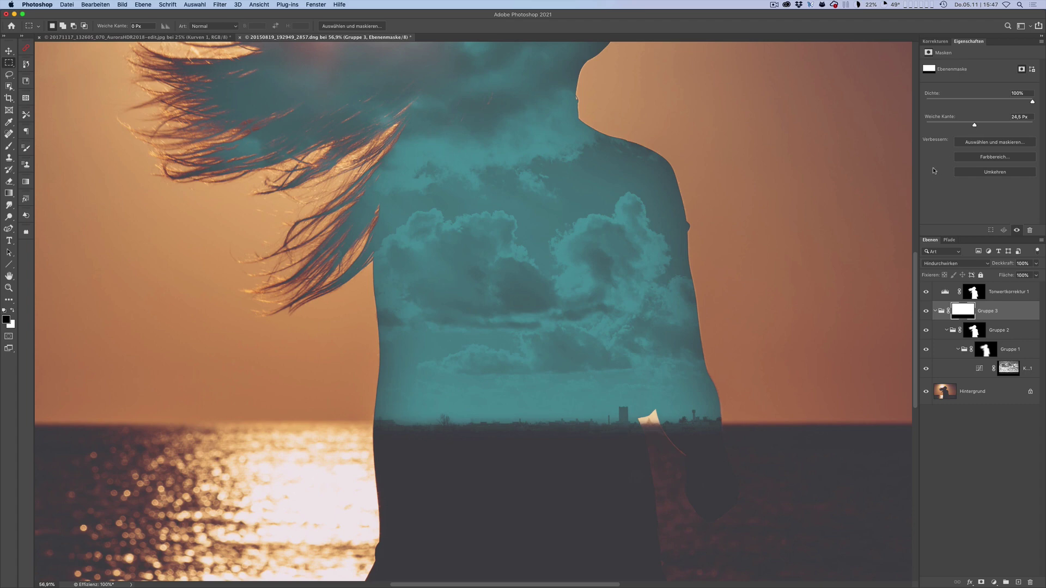
key("super+0")
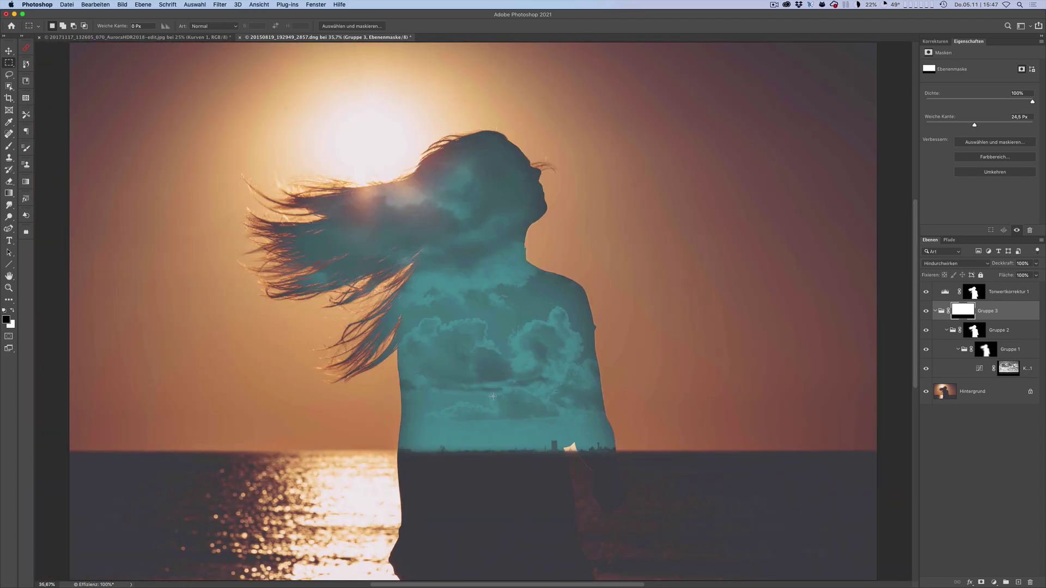
left_click(1005, 370)
key("v")
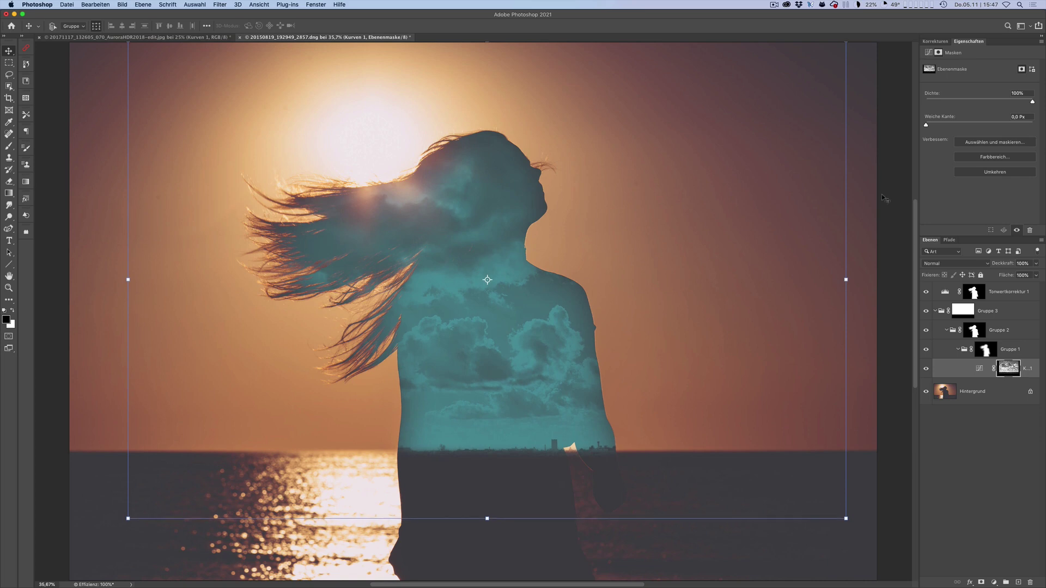
- Try transforming the cloud image, cancel it, then delete the Tonwertkorrektur 1 adjustment layer
mouse_move(487, 280)
left_mouse_down()
mouse_move(619, 320)
mouse_move(466, 259)
left_mouse_up()
key("super+0")
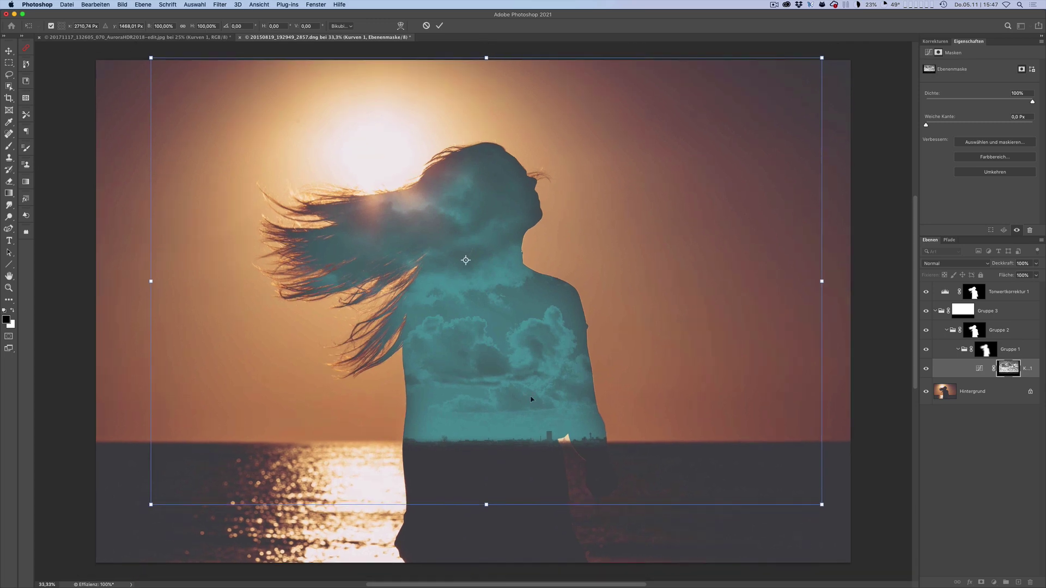
left_click_drag(531, 399, 589, 408)
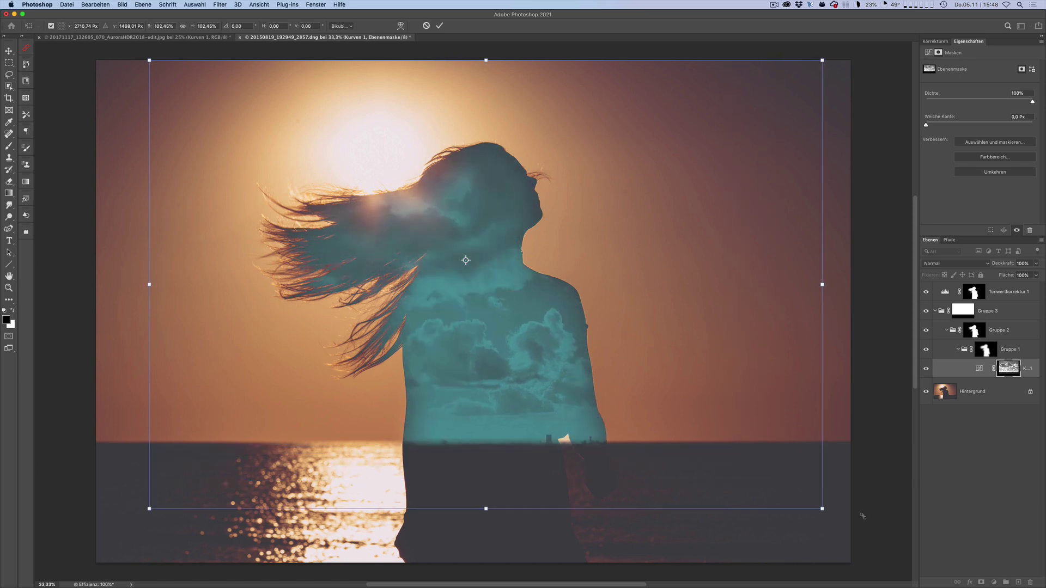
mouse_move(811, 498)
left_mouse_down()
mouse_move(706, 457)
mouse_move(765, 495)
left_mouse_up()
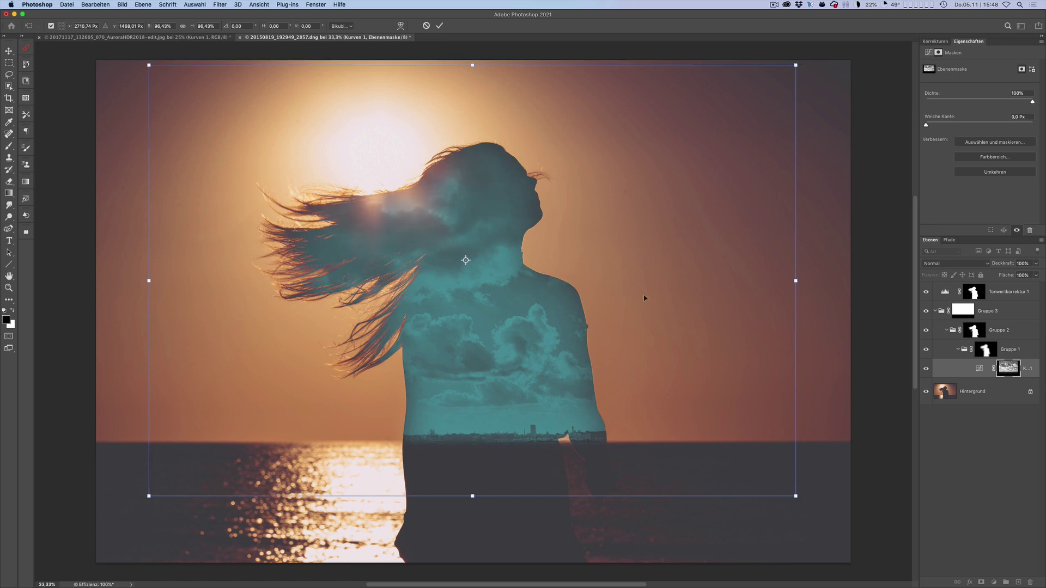
mouse_move(620, 296)
left_mouse_down()
mouse_move(666, 326)
mouse_move(656, 281)
left_mouse_up()
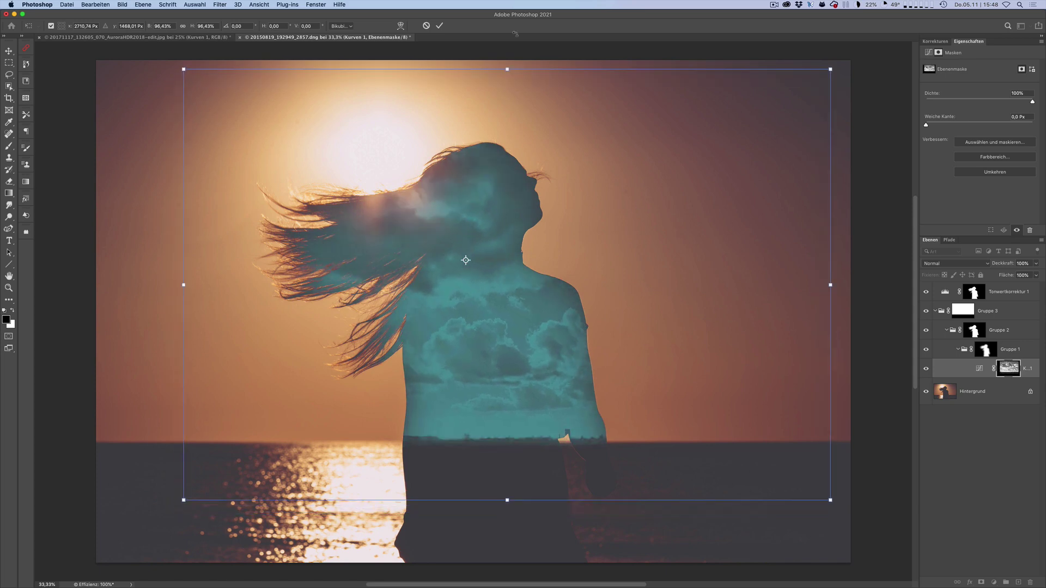
left_click(426, 26)
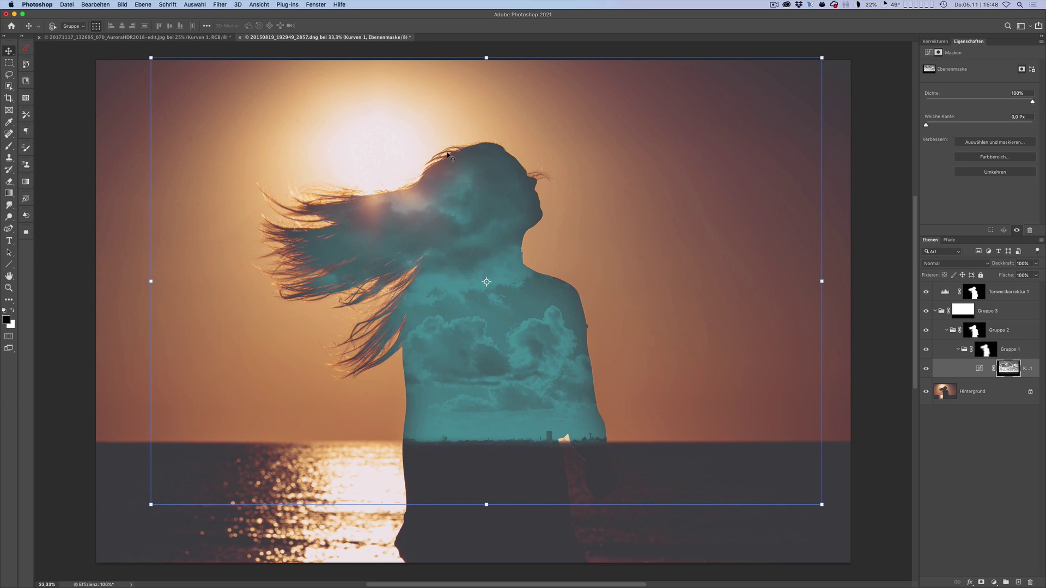
mouse_move(946, 295)
left_mouse_down()
mouse_move(1042, 568)
mouse_move(1030, 582)
left_mouse_up()
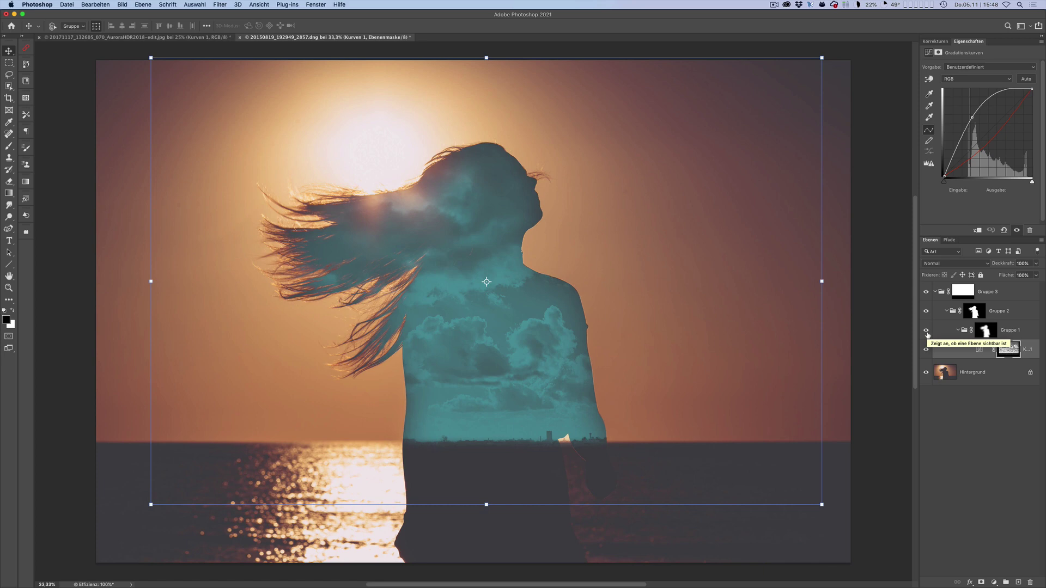
left_click(983, 332)
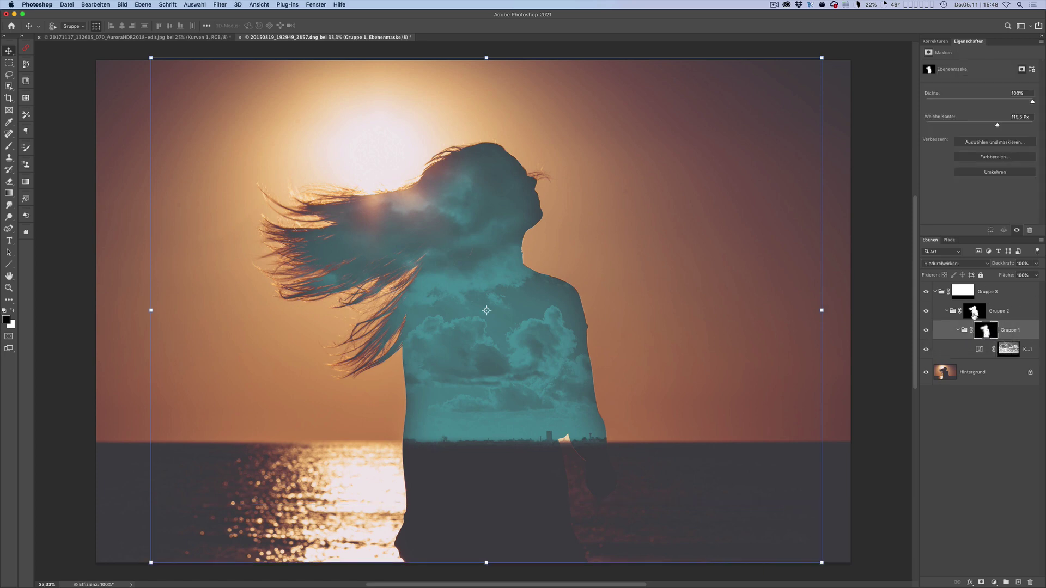
left_click(936, 317)
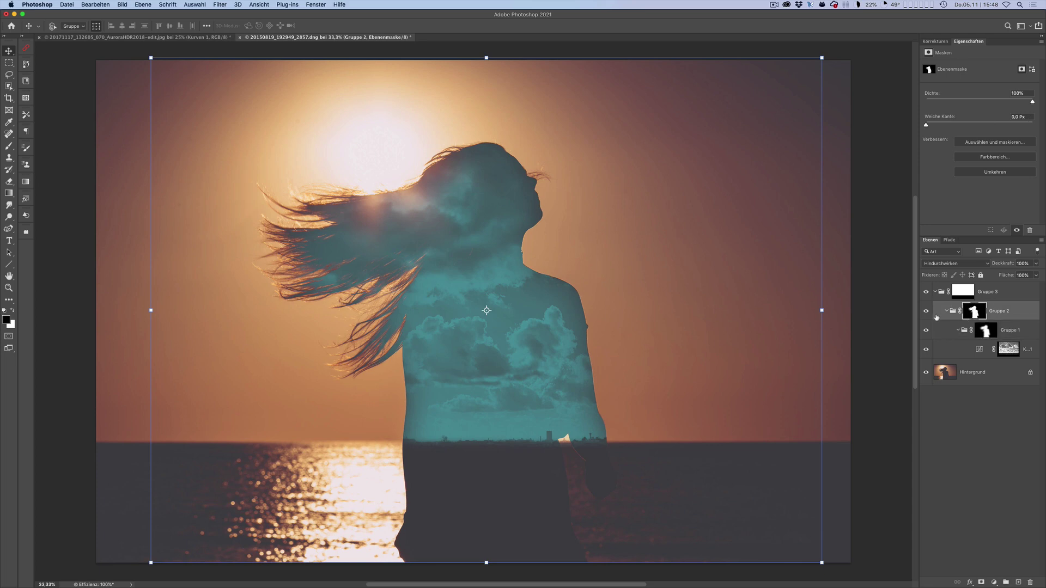